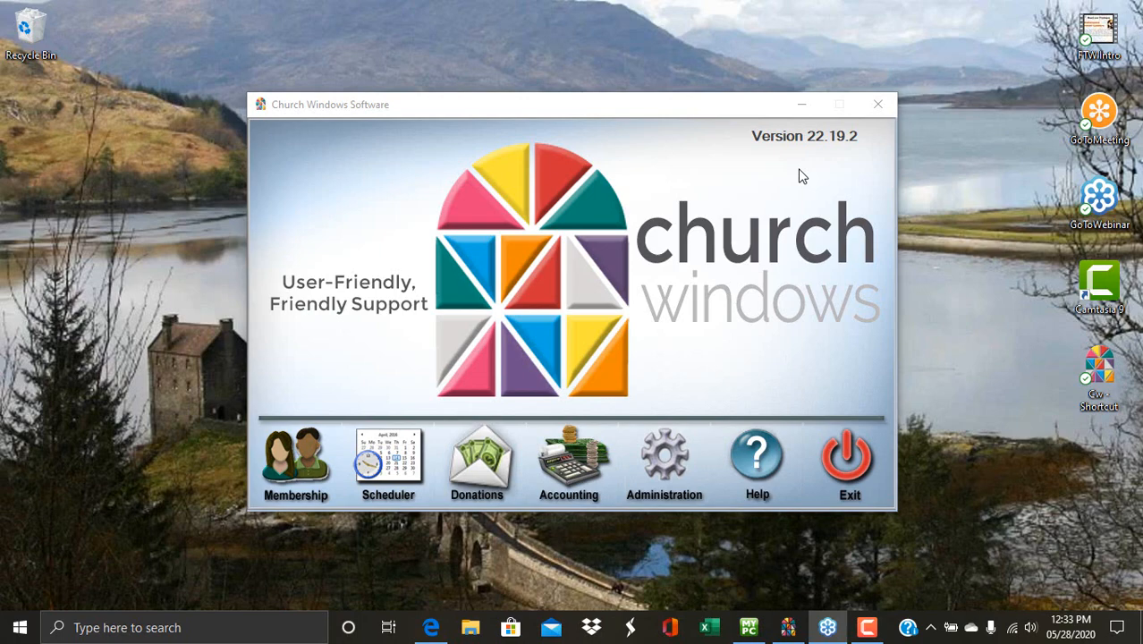
Open the Membership people records, include the first individual on the directory with Directory/Report Order 1 - Primary, and save the record
{"action": "left_click", "coordinate": [301, 474]}
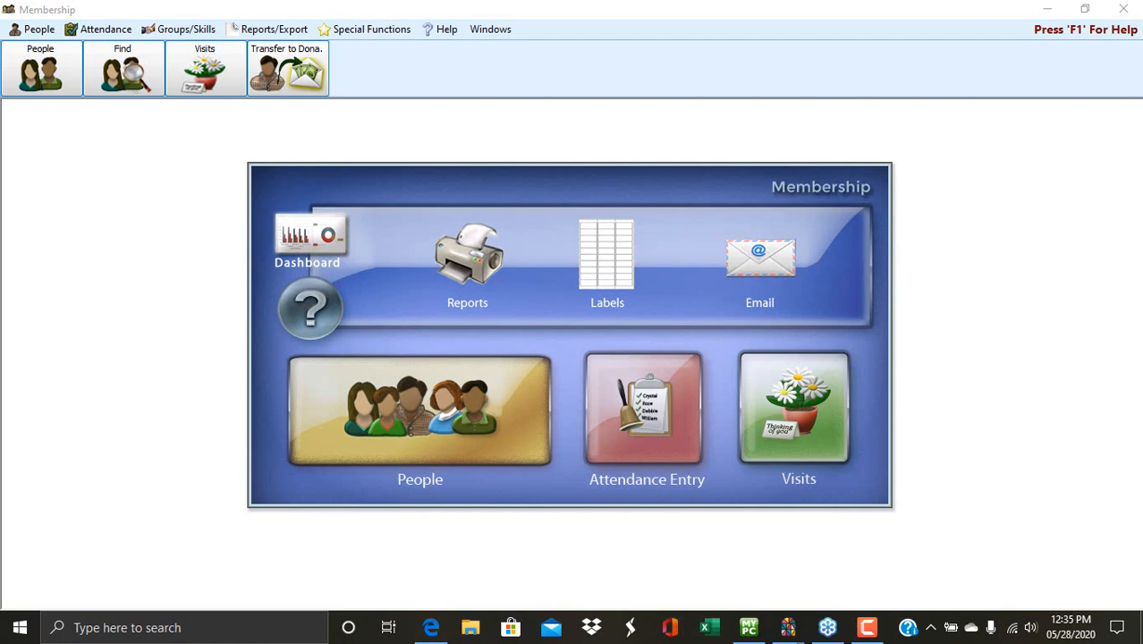
{"action": "left_click", "coordinate": [343, 434]}
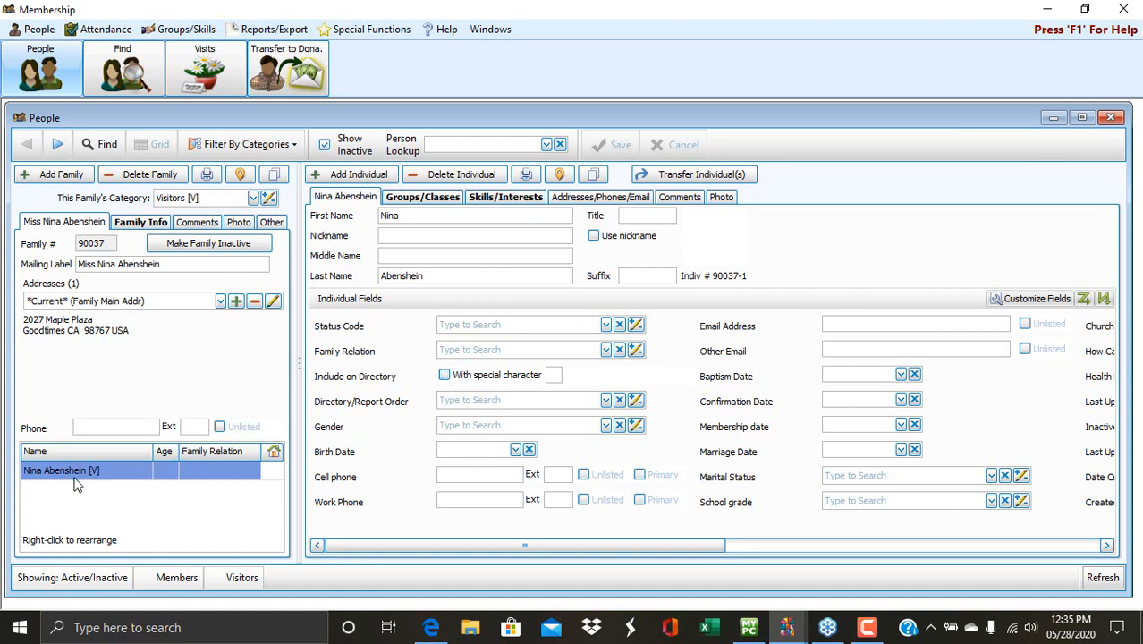
{"action": "left_click", "coordinate": [445, 377]}
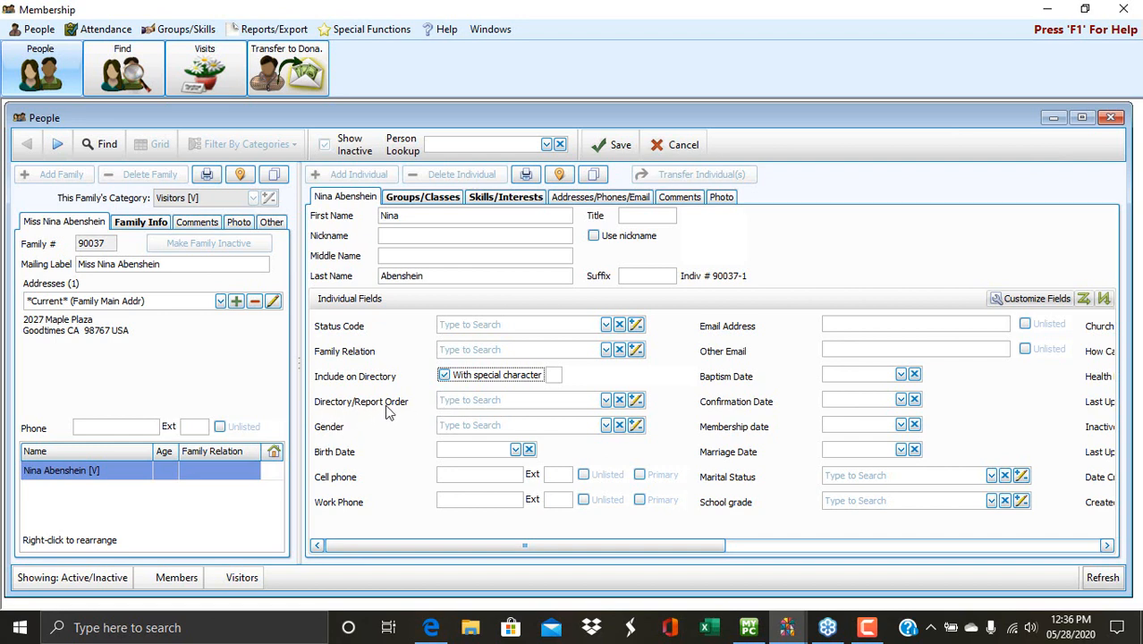
{"action": "left_click", "coordinate": [606, 399]}
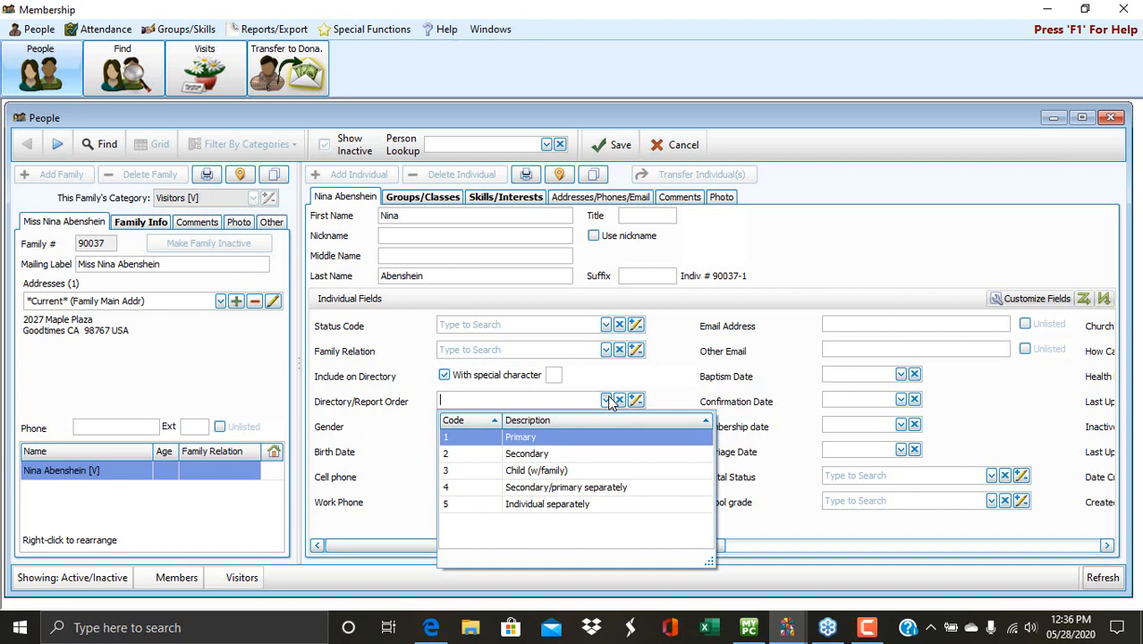
{"action": "left_click", "coordinate": [583, 441]}
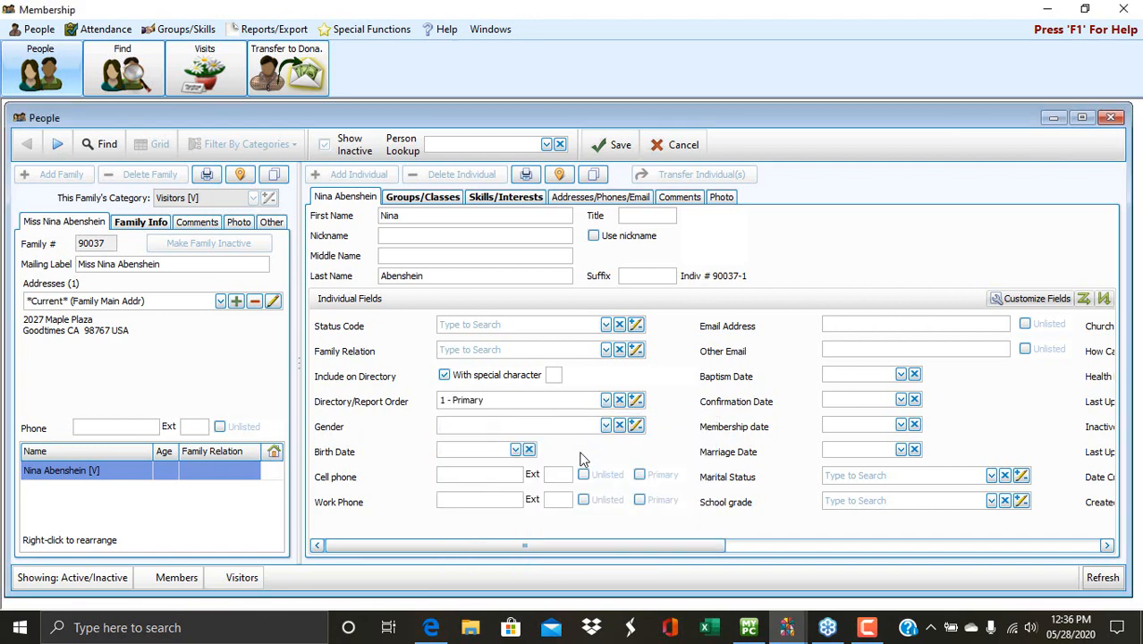
{"action": "left_click", "coordinate": [605, 146]}
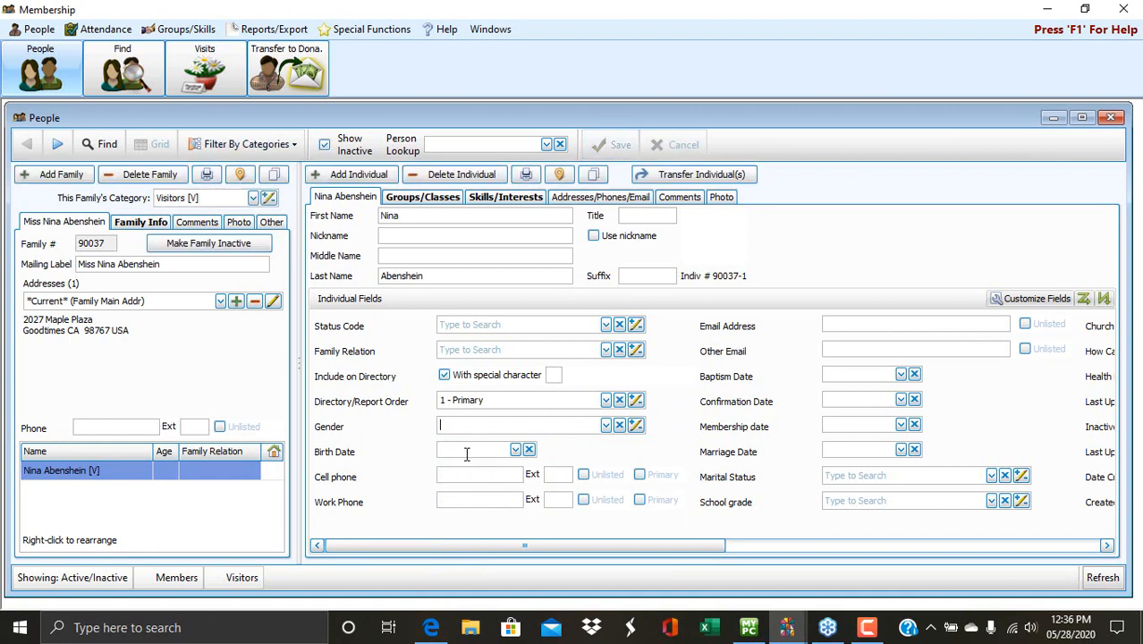
Page forward through the family records to the married couple with two children
{"action": "left_click", "coordinate": [59, 148]}
{"action": "left_click", "coordinate": [59, 148]}
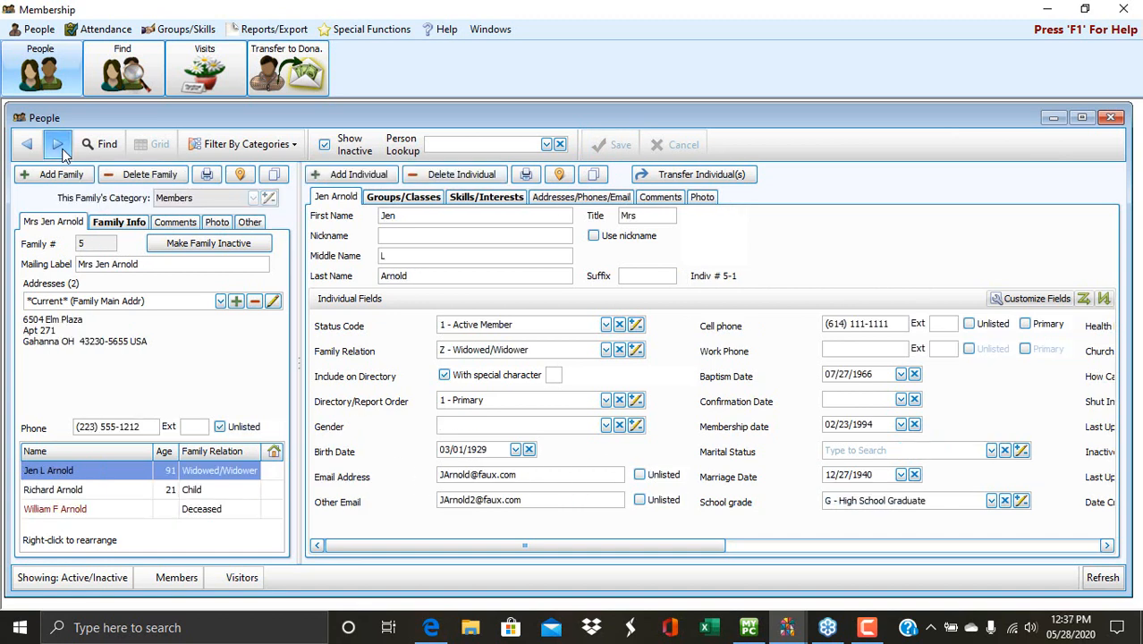
{"action": "left_click", "coordinate": [63, 153]}
{"action": "left_click", "coordinate": [63, 154]}
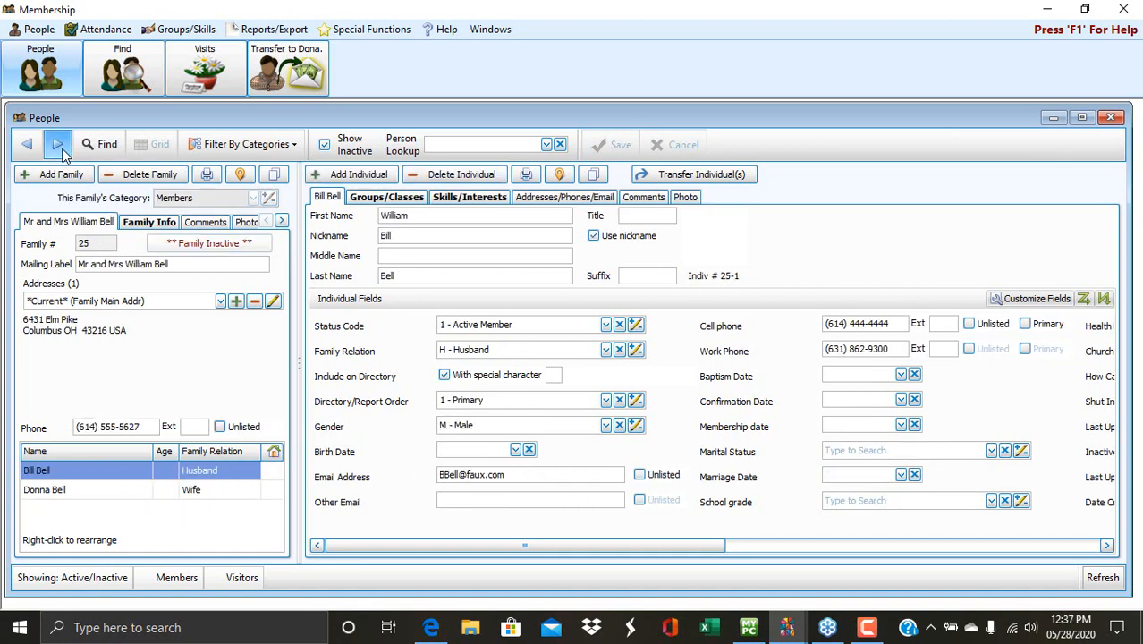
{"action": "left_click", "coordinate": [63, 154]}
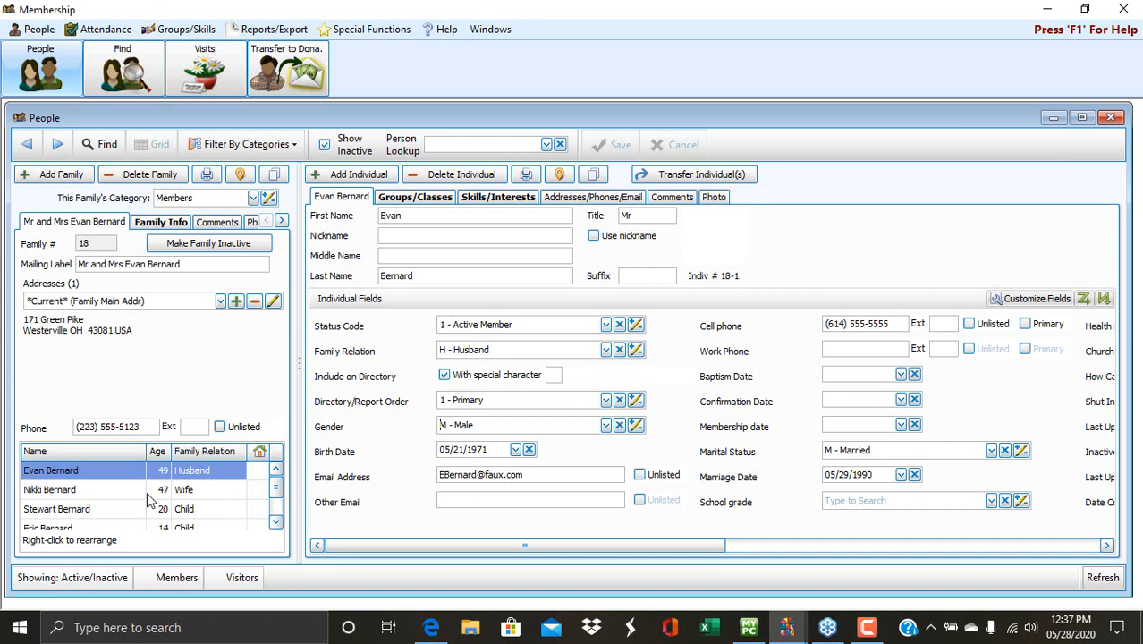
Examine the Directory/Report Order of the husband, wife and both children plus the available order codes, and close the people records
{"action": "left_click", "coordinate": [116, 477]}
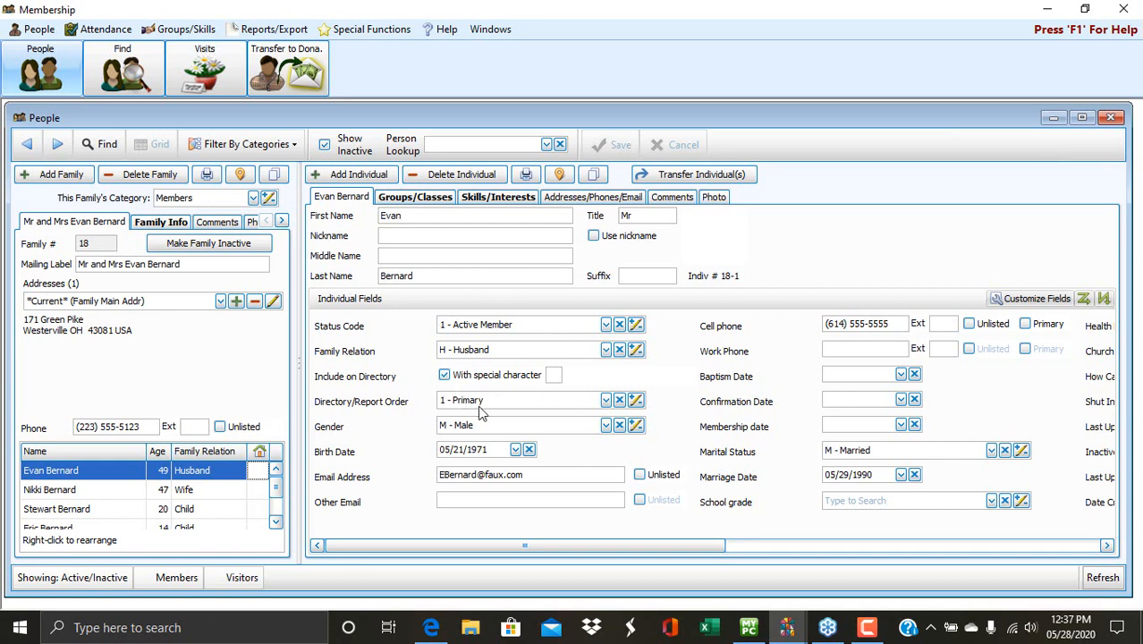
{"action": "left_click", "coordinate": [138, 495]}
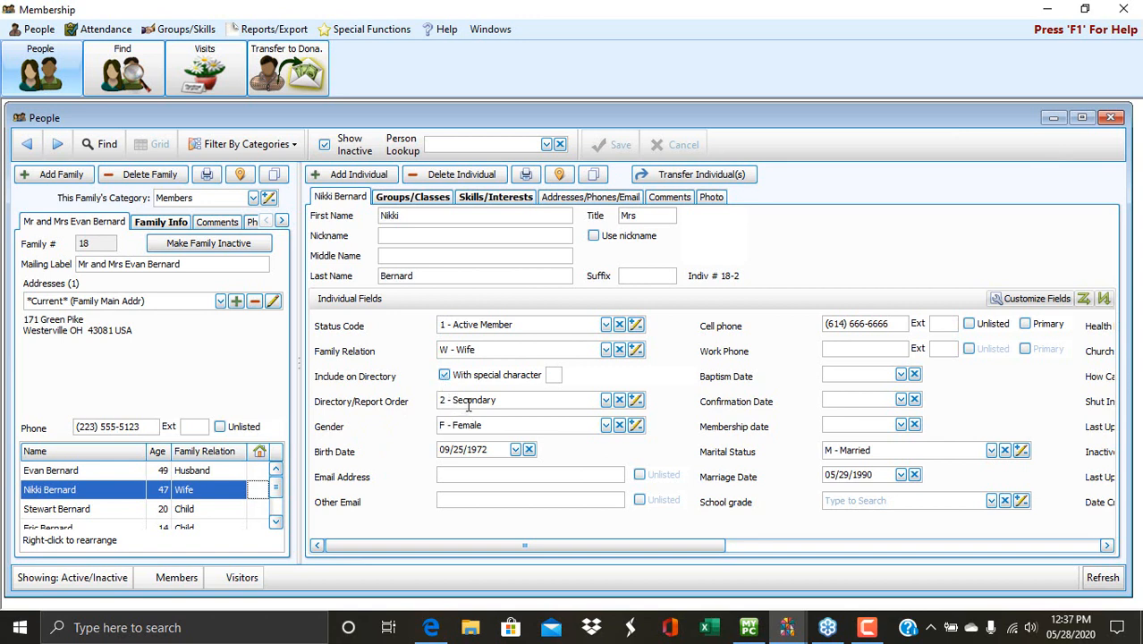
{"action": "left_click", "coordinate": [277, 526]}
{"action": "left_click", "coordinate": [109, 494]}
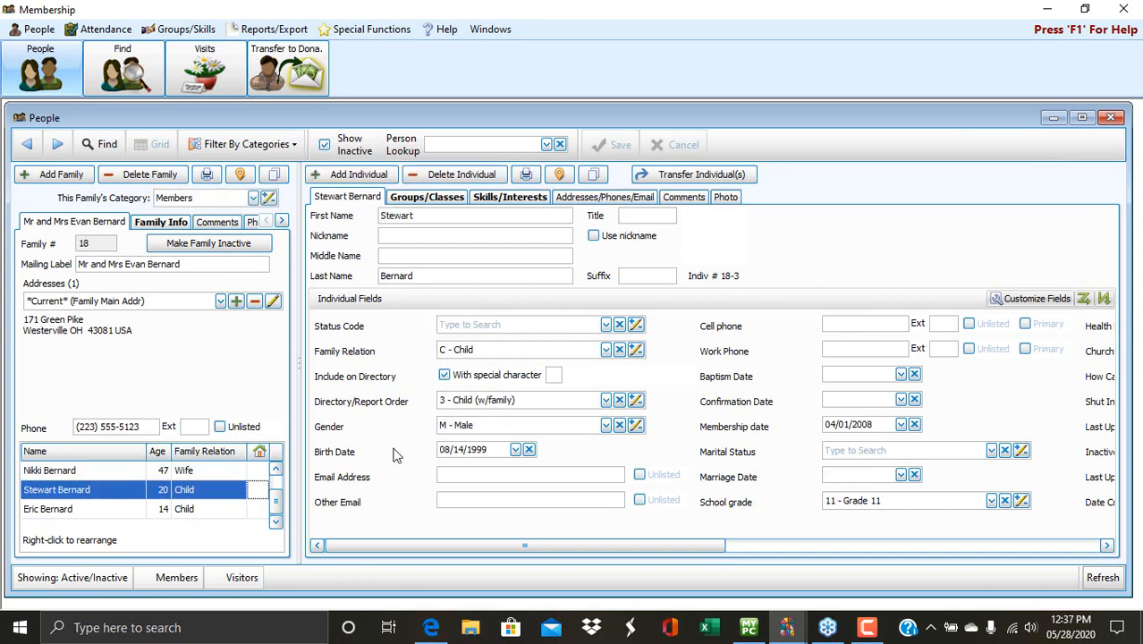
{"action": "left_click", "coordinate": [184, 510]}
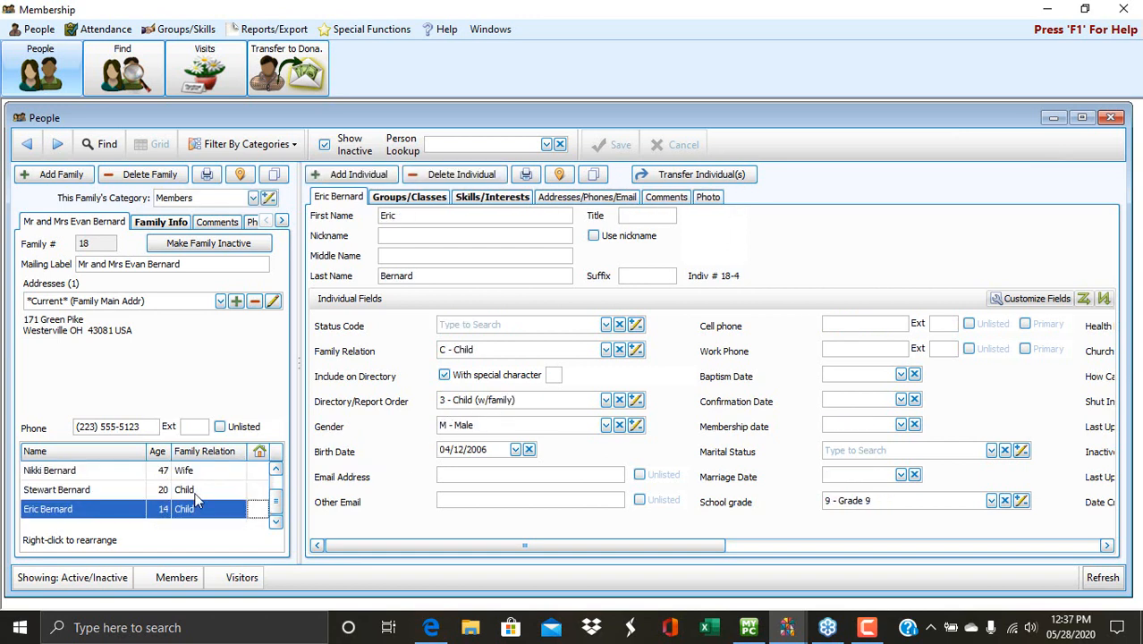
{"action": "left_click", "coordinate": [195, 494]}
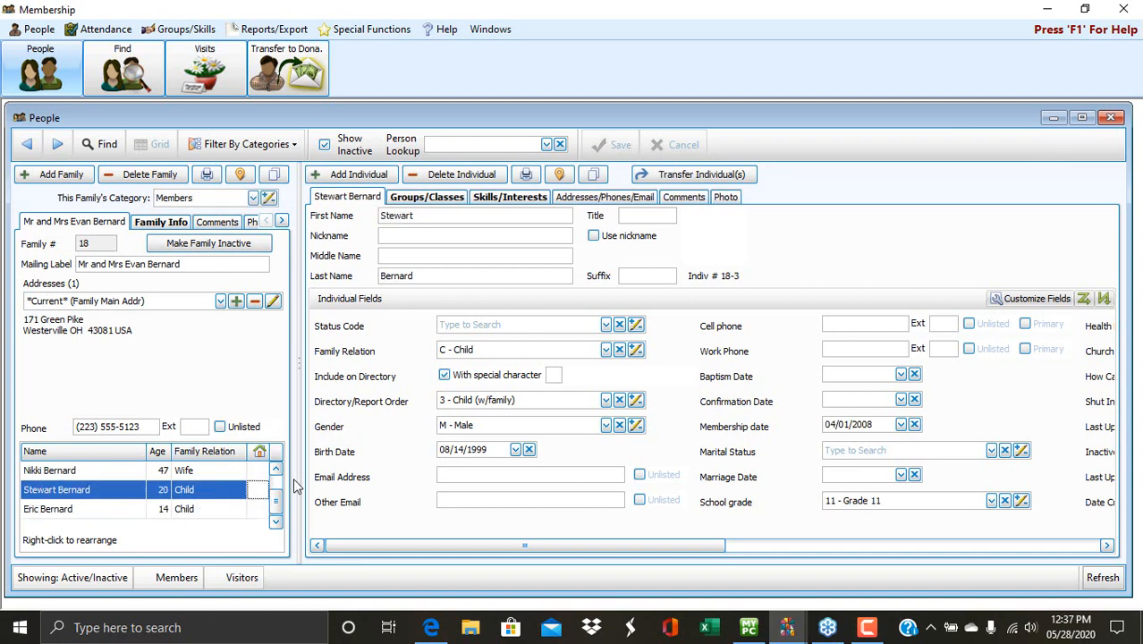
{"action": "left_click", "coordinate": [605, 402]}
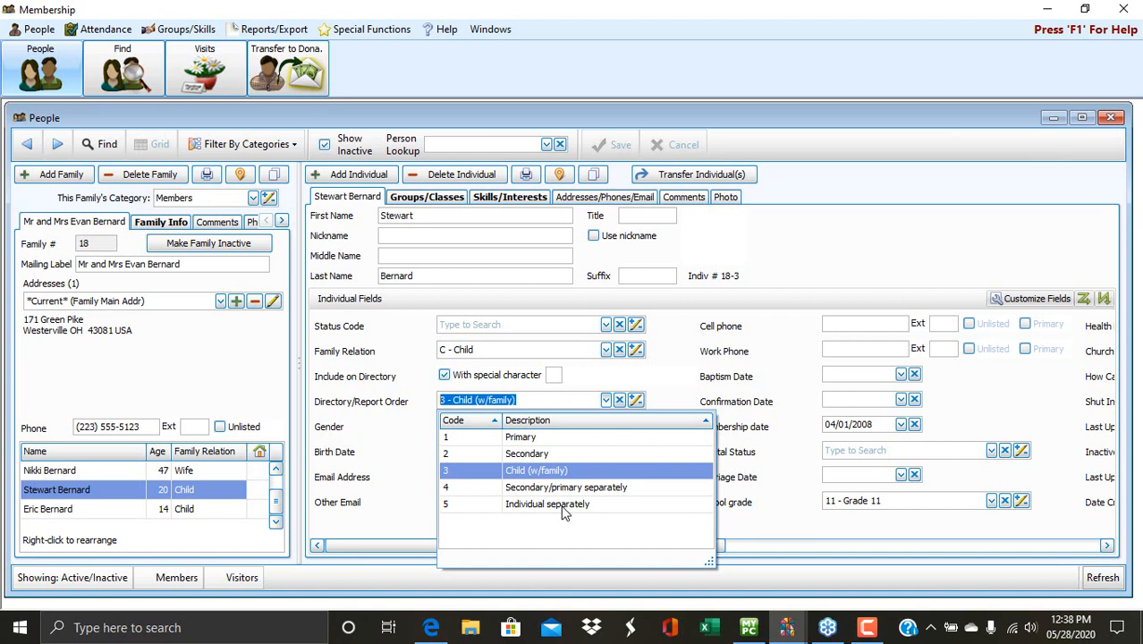
{"action": "left_click", "coordinate": [1109, 120]}
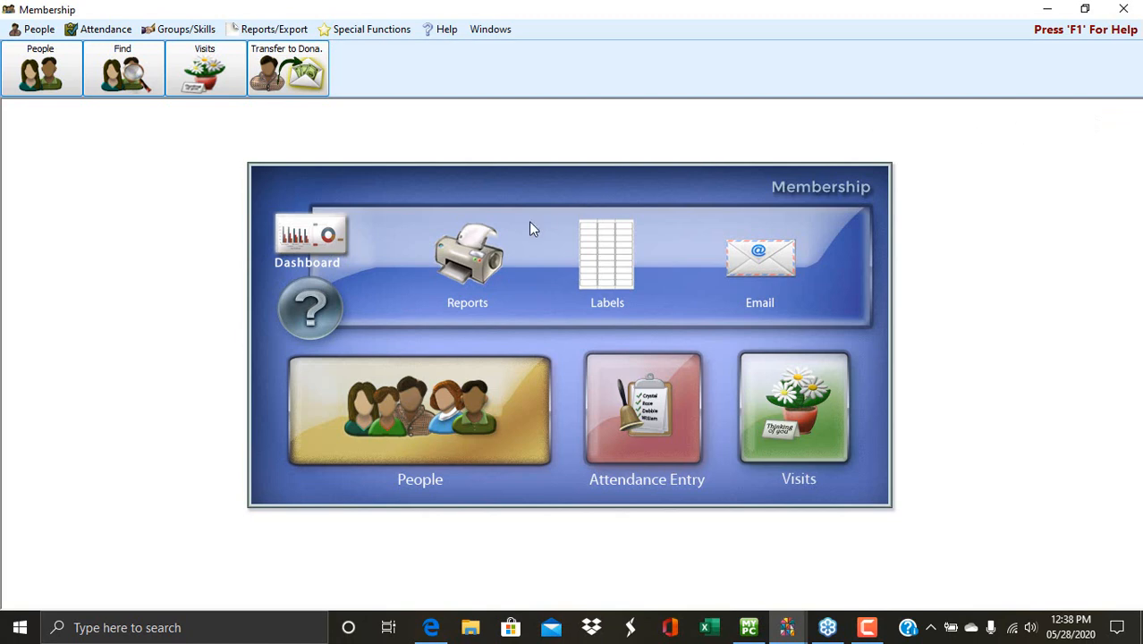
Start a membership report and reposition the window for selecting who should appear on it
{"action": "left_click", "coordinate": [299, 33]}
{"action": "left_click", "coordinate": [57, 72]}
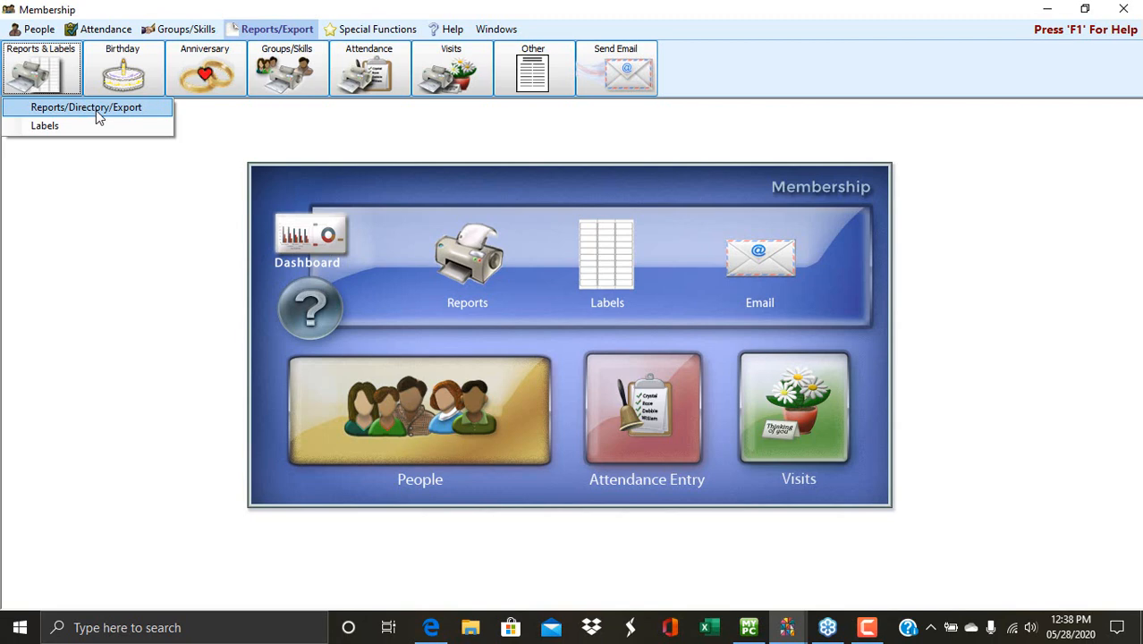
{"action": "left_click", "coordinate": [466, 244]}
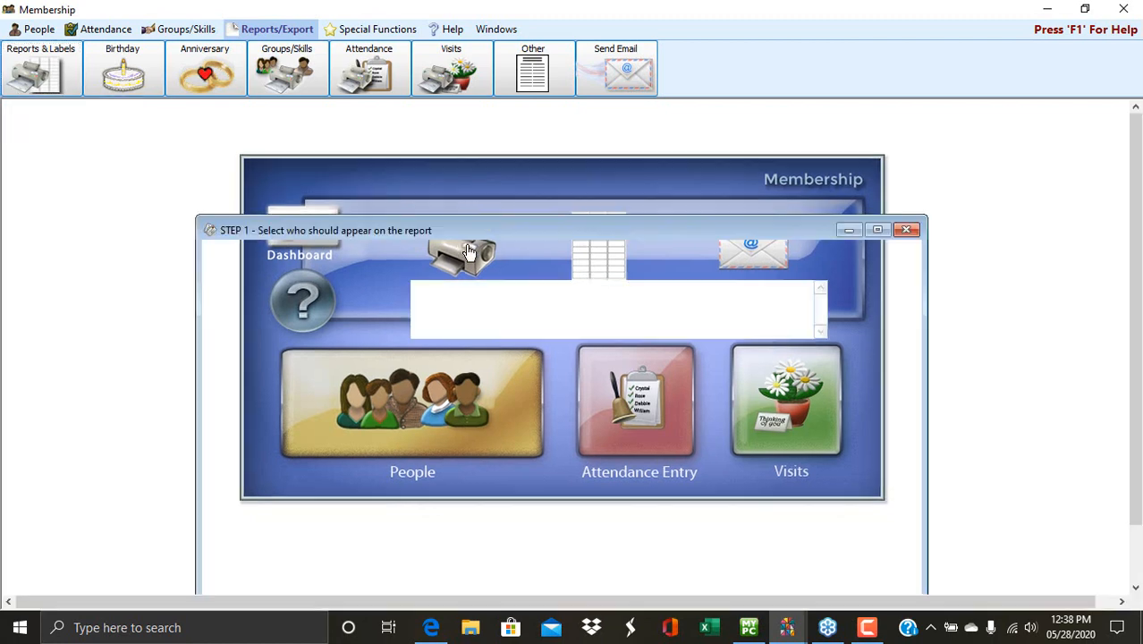
{"action": "left_click_drag", "start_coordinate": [468, 226], "coordinate": [465, 139]}
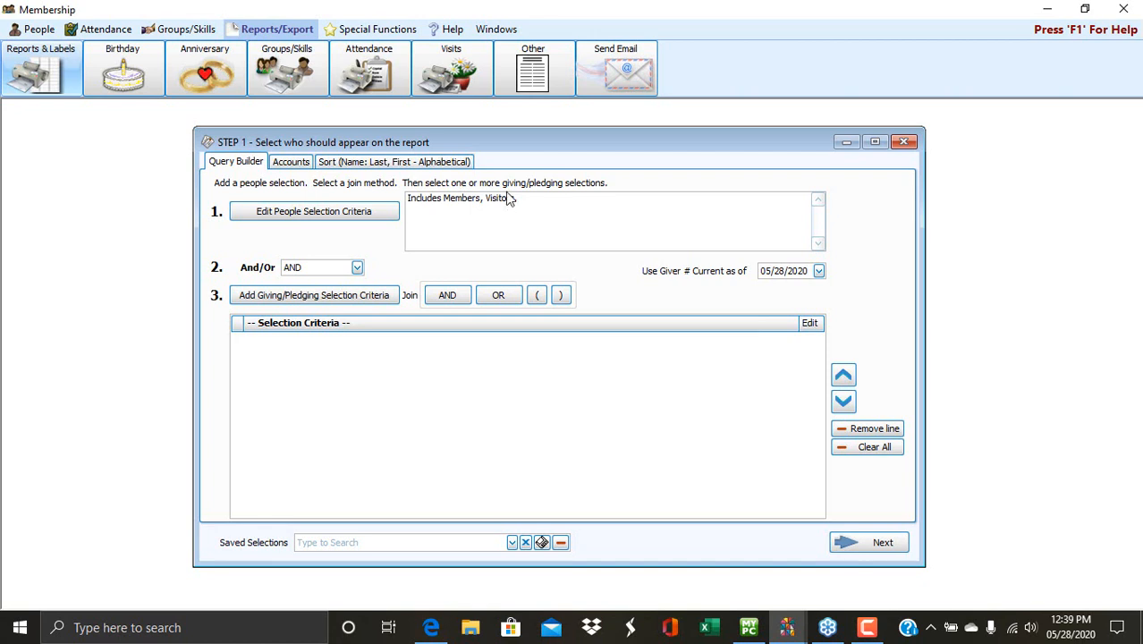
Try a people selection criterion of Status Code 1 - Active Member, clear it and discard the selection edit
{"action": "left_click", "coordinate": [294, 214]}
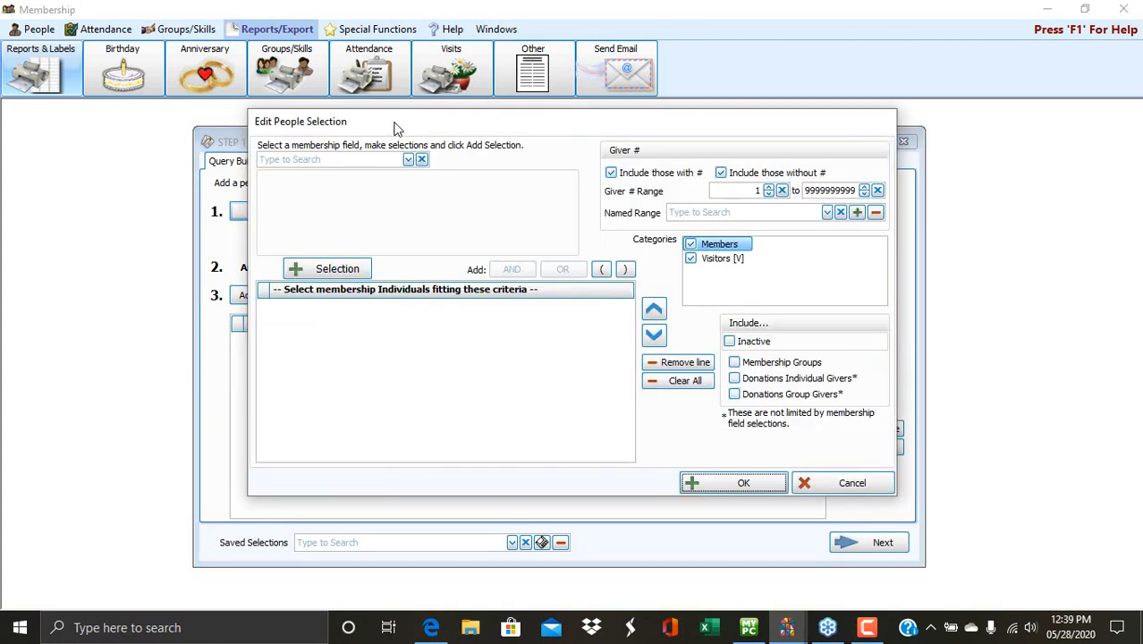
{"action": "left_click_drag", "start_coordinate": [399, 124], "coordinate": [376, 160]}
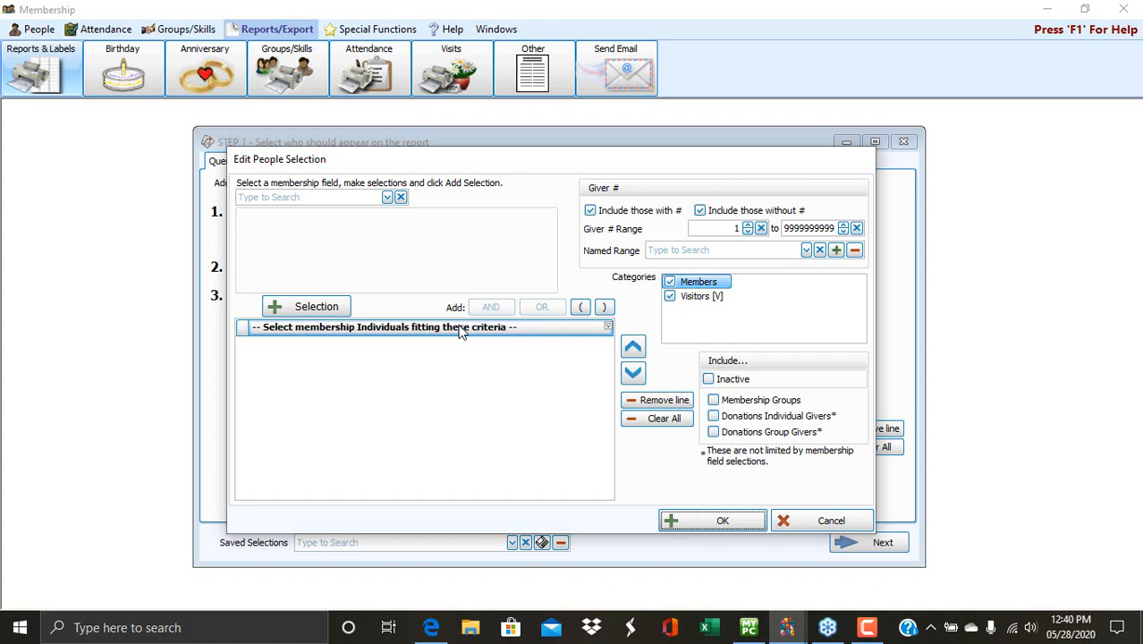
{"action": "left_click", "coordinate": [339, 199]}
{"action": "type", "text": "stat"}
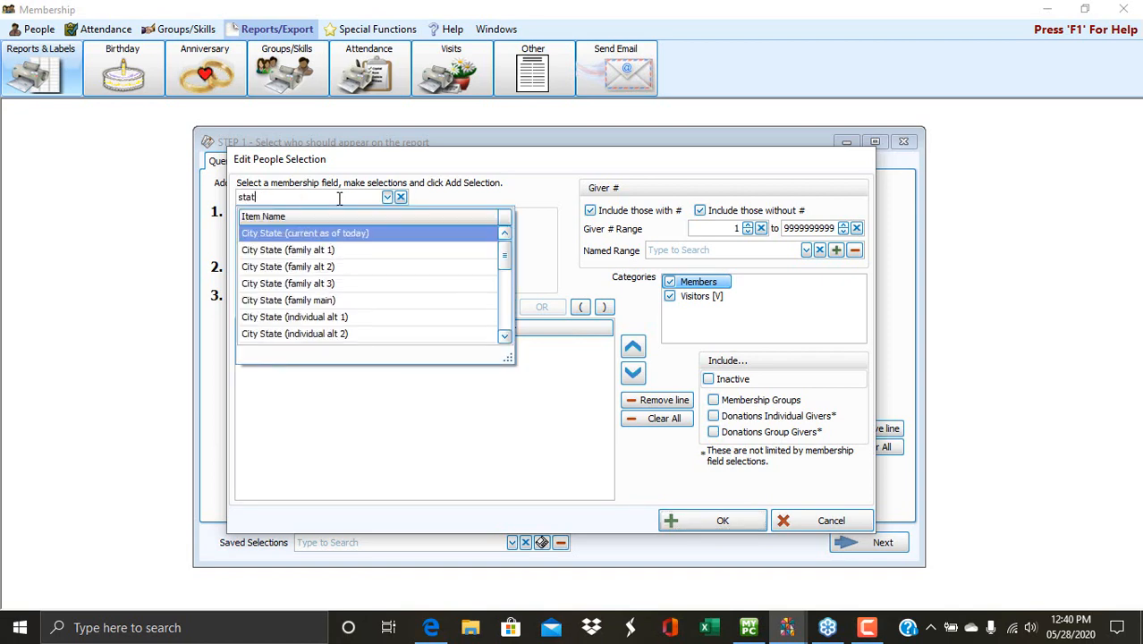
{"action": "type", "text": "us"}
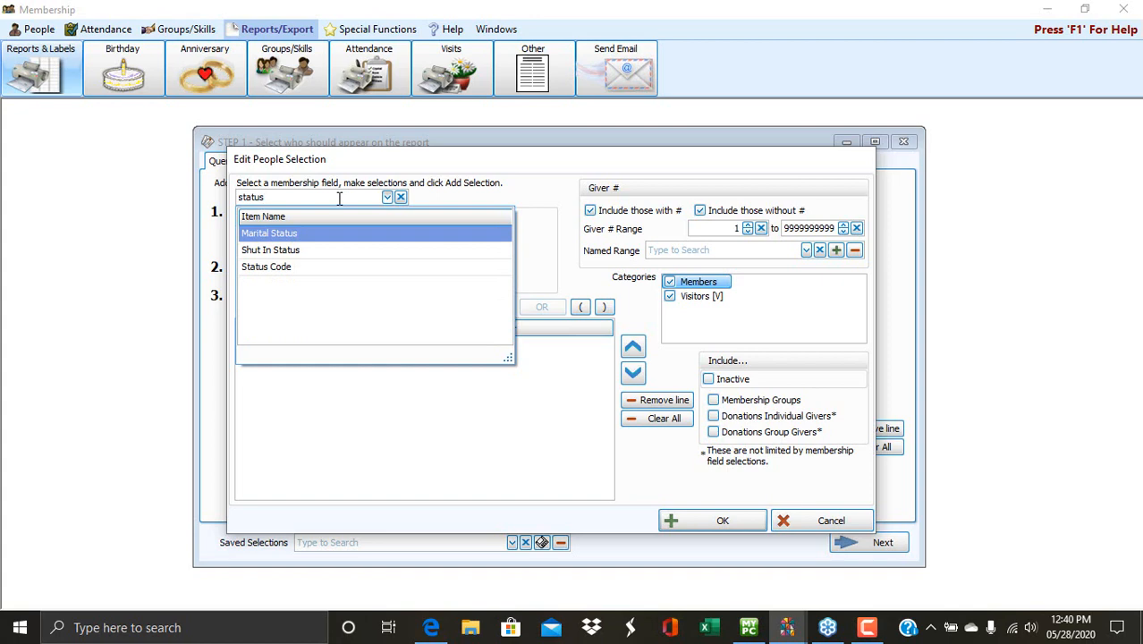
{"action": "left_click", "coordinate": [291, 273]}
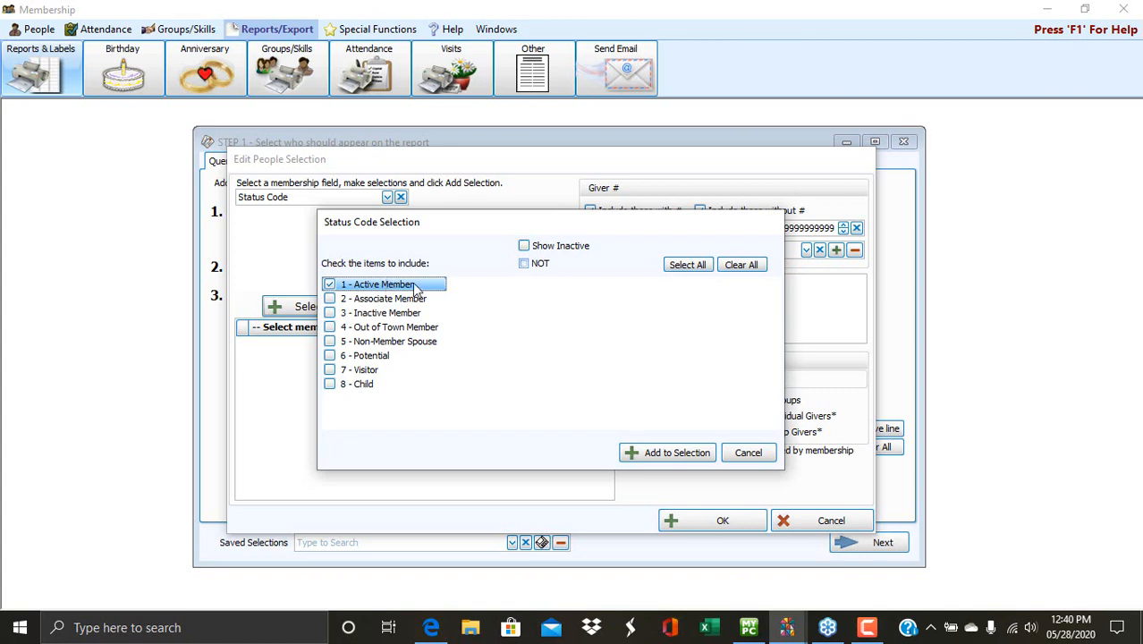
{"action": "left_click", "coordinate": [655, 459]}
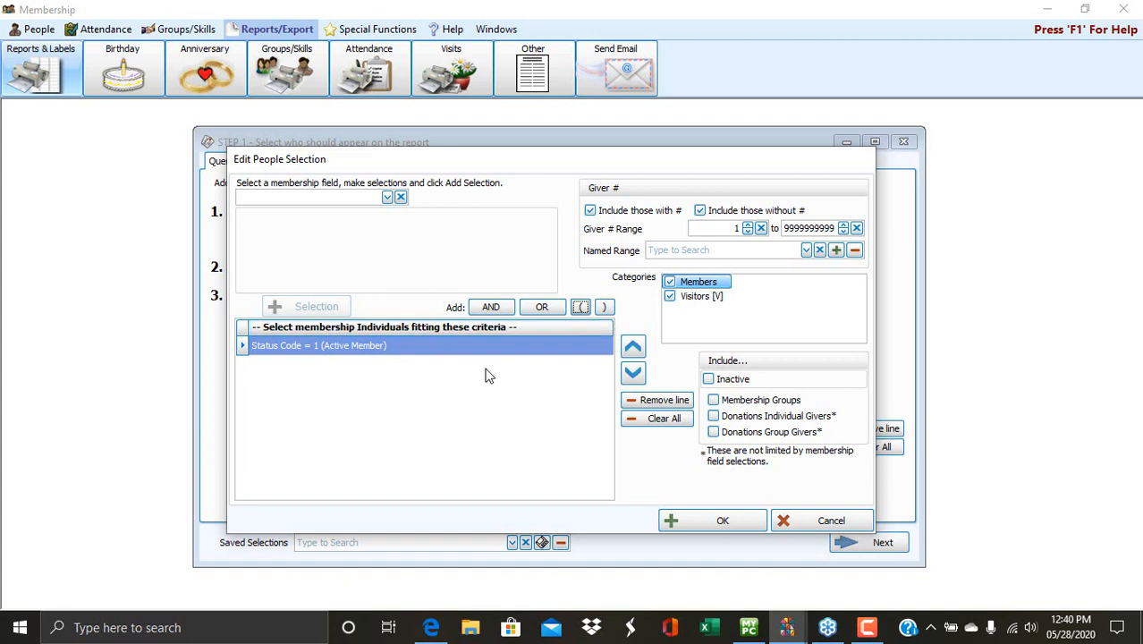
{"action": "left_click", "coordinate": [676, 426]}
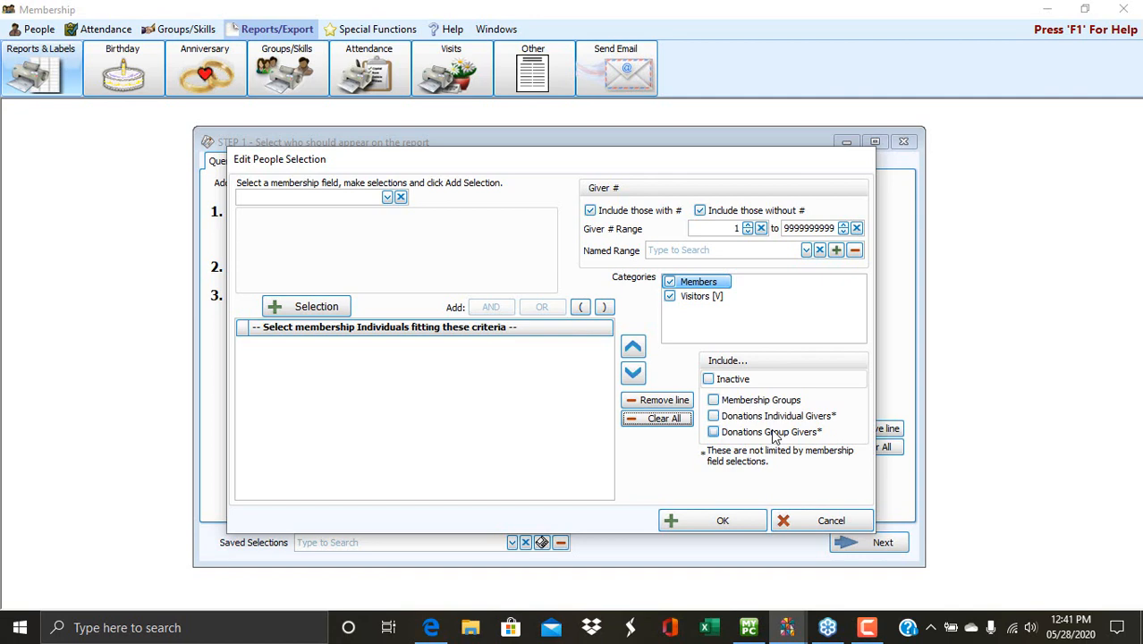
{"action": "left_click", "coordinate": [816, 523]}
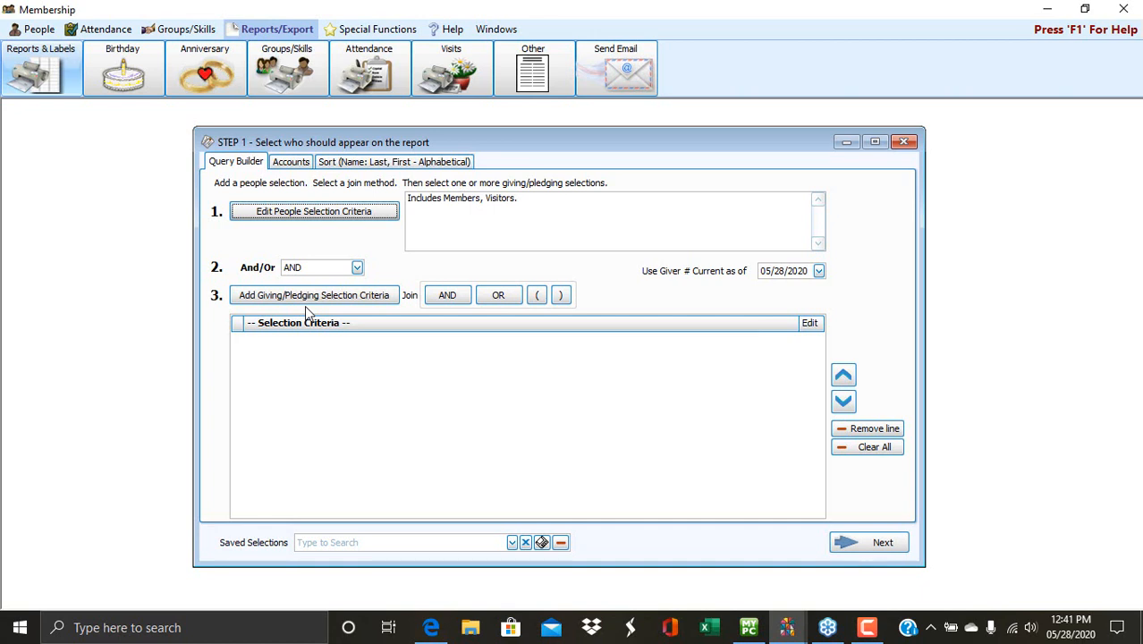
Review the report's sort fields and continue to the report layout and format selection
{"action": "left_click", "coordinate": [354, 166]}
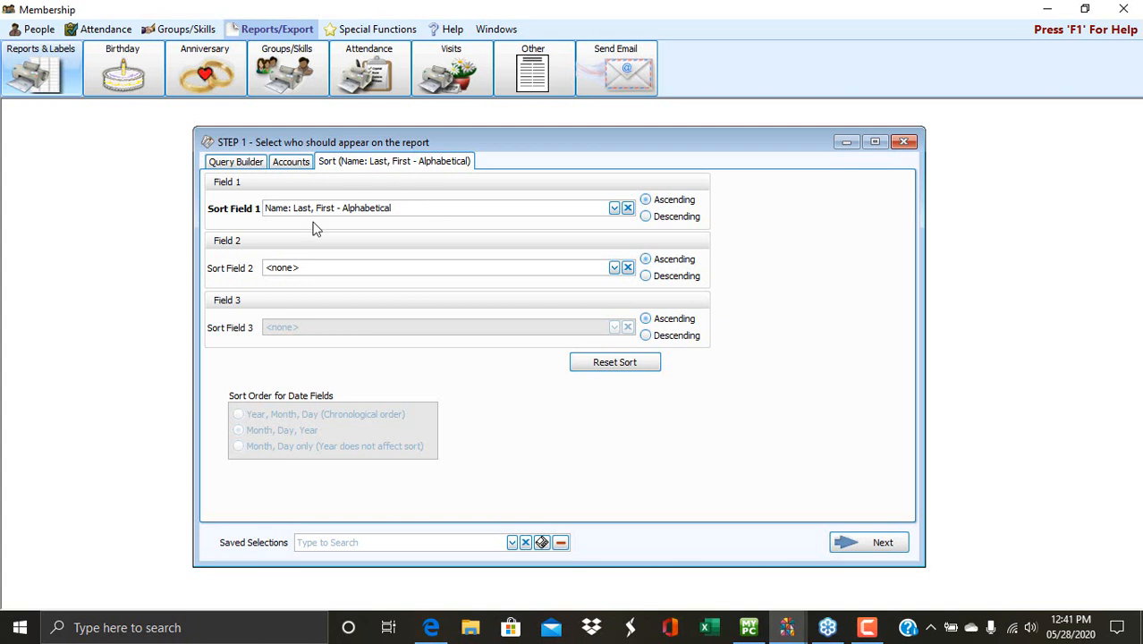
{"action": "left_click", "coordinate": [888, 545]}
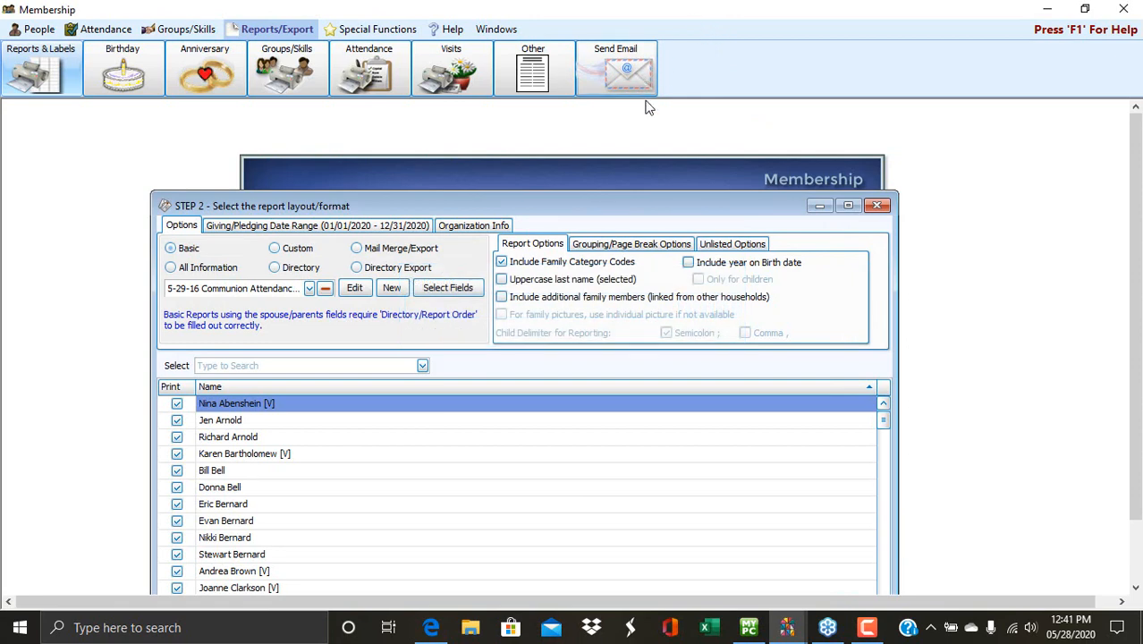
{"action": "left_click_drag", "start_coordinate": [691, 204], "coordinate": [716, 135]}
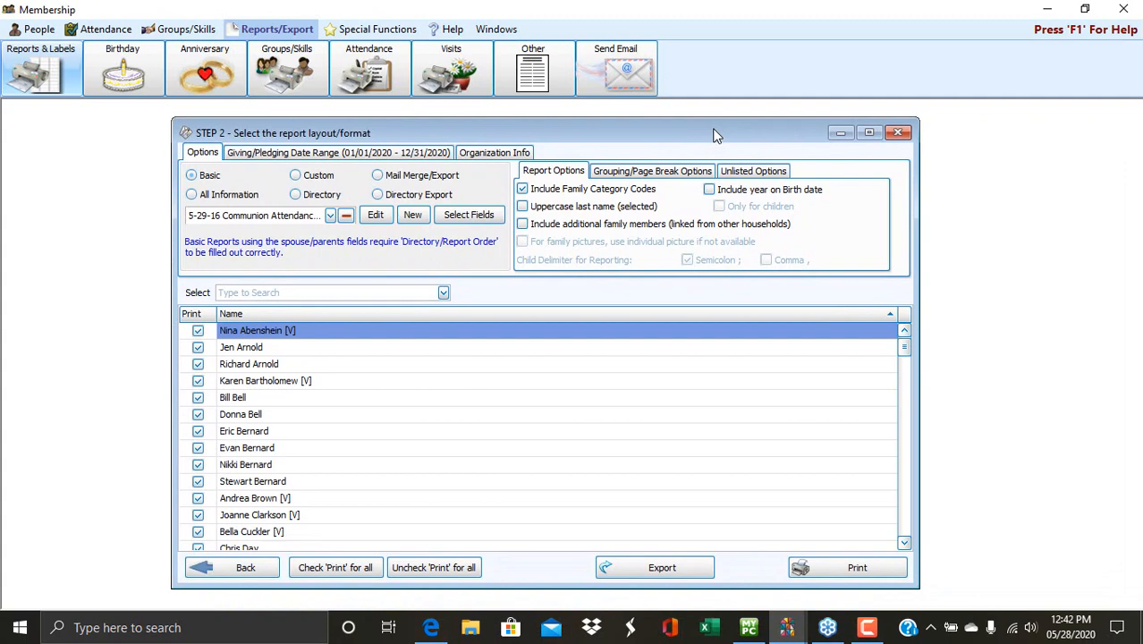
Set the report type to Directory with the "[Template] 2 Col Dir with Cell and Email" layout, and dismiss the template notice
{"action": "left_click", "coordinate": [321, 196]}
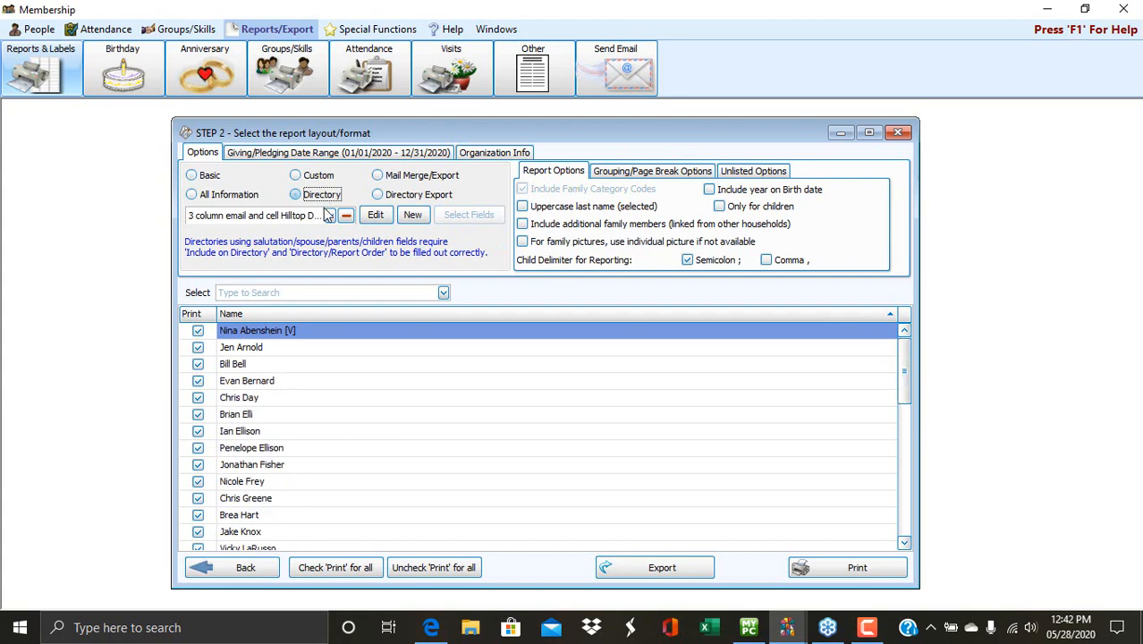
{"action": "left_click", "coordinate": [330, 215]}
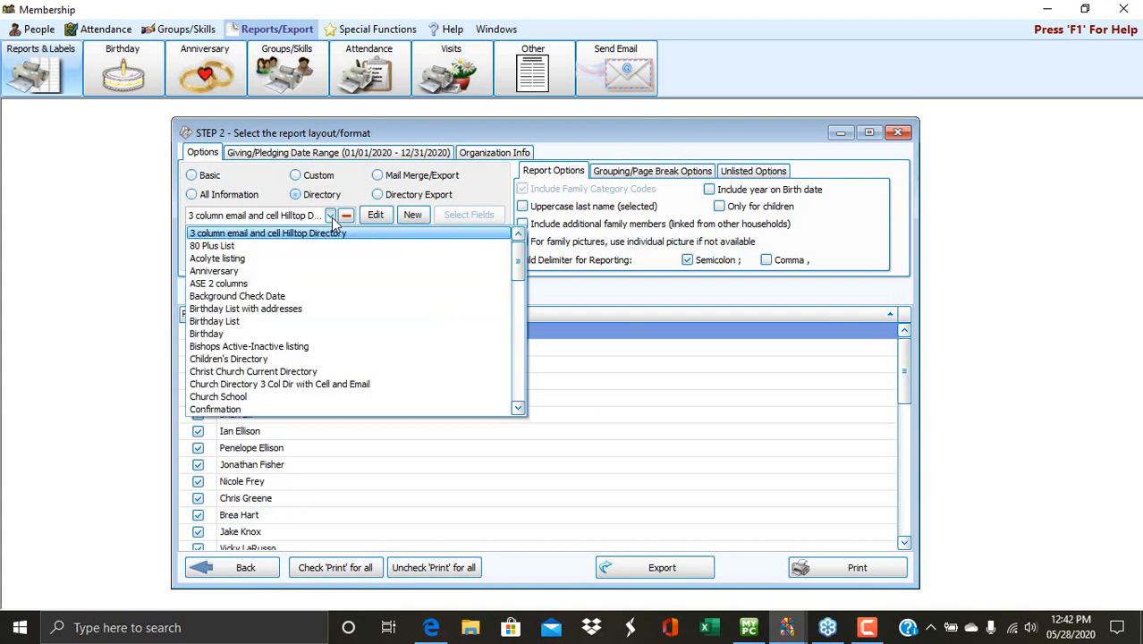
{"action": "left_click_drag", "start_coordinate": [518, 268], "coordinate": [519, 362]}
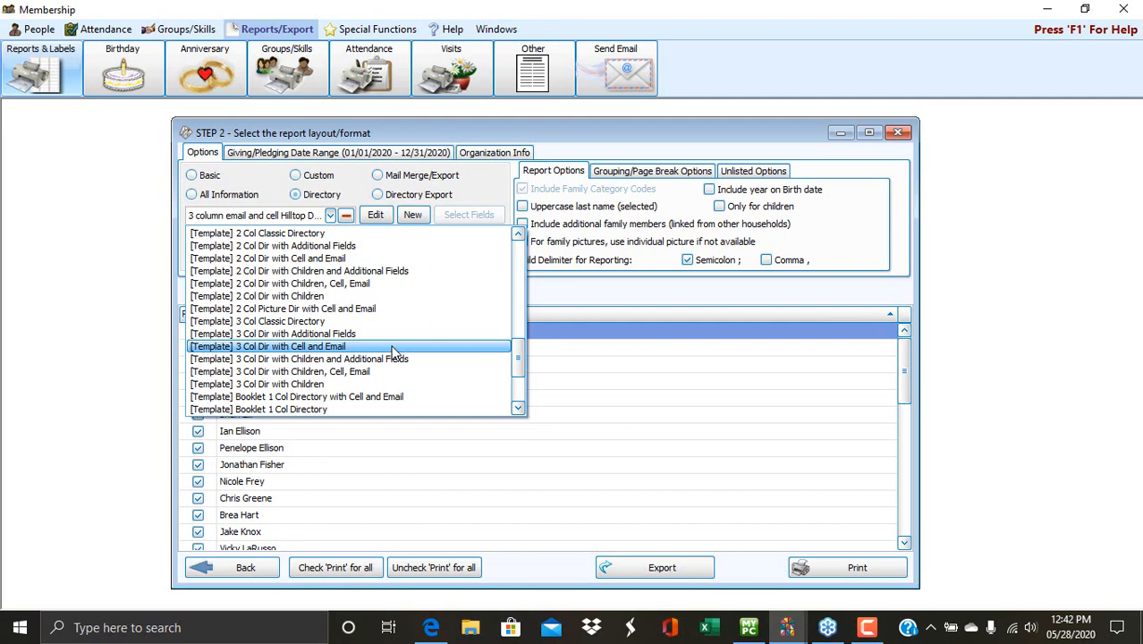
{"action": "left_click", "coordinate": [349, 258]}
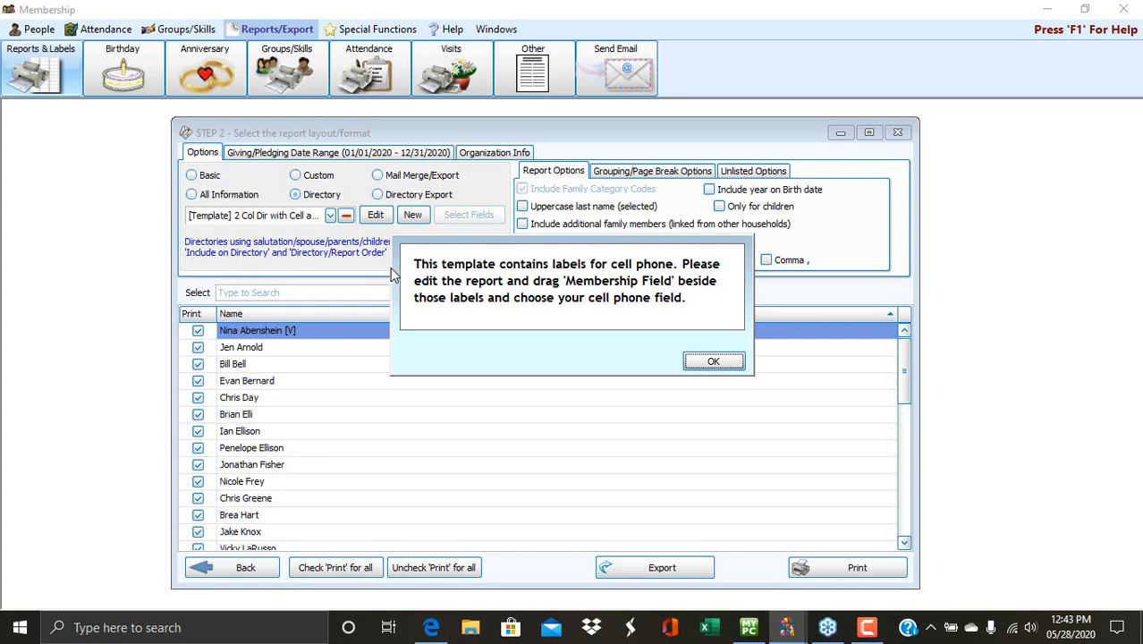
{"action": "left_click", "coordinate": [713, 362]}
{"action": "left_click", "coordinate": [712, 362]}
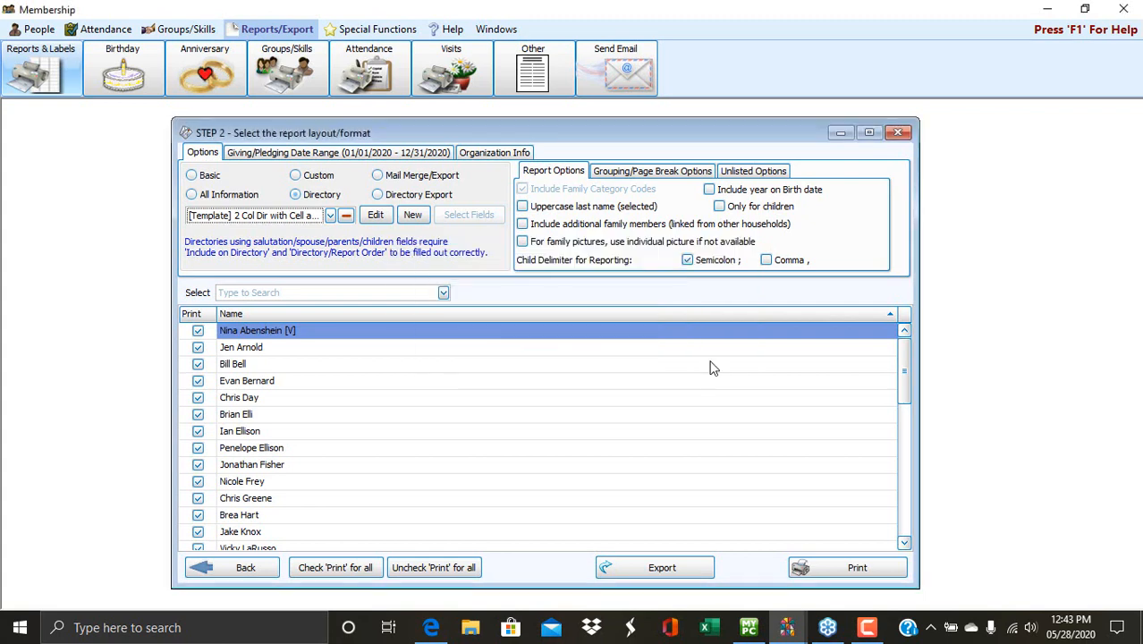
Open the selected two-column directory template for editing in the report designer
{"action": "left_click", "coordinate": [382, 217]}
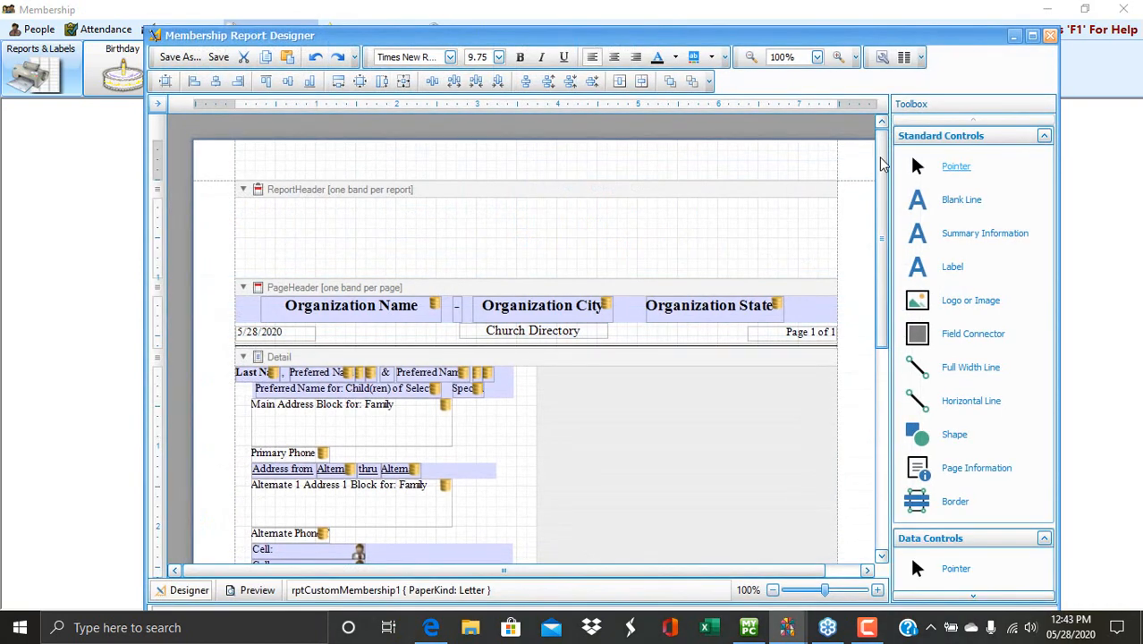
{"action": "left_click_drag", "start_coordinate": [883, 165], "coordinate": [890, 240]}
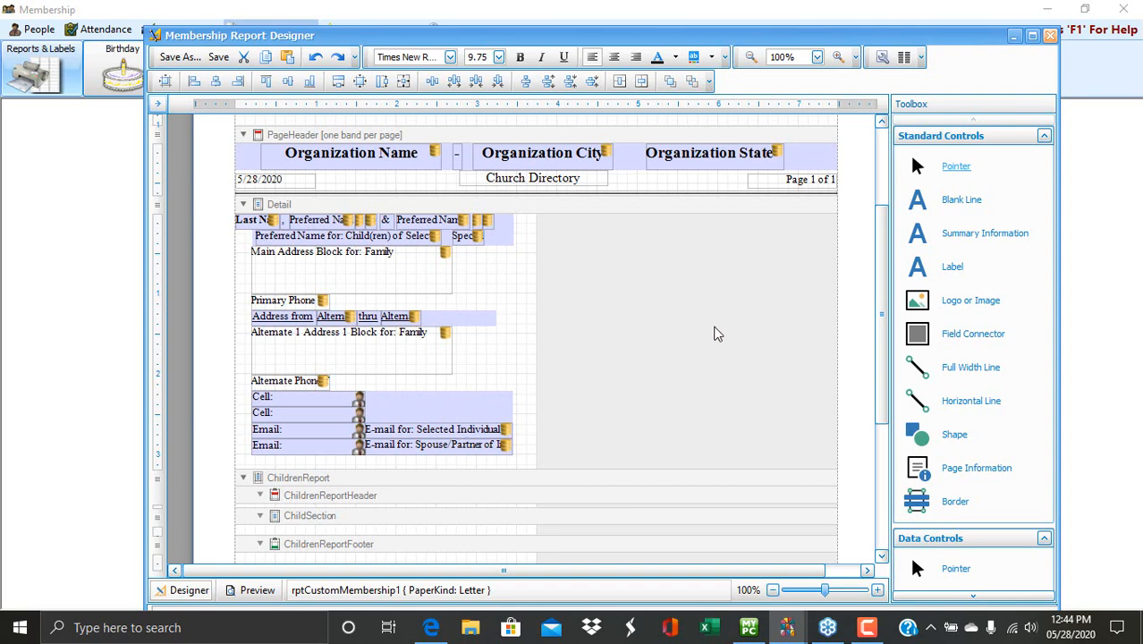
{"action": "scroll", "coordinate": [979, 358], "scroll_direction": "down", "scroll_amount": 2}
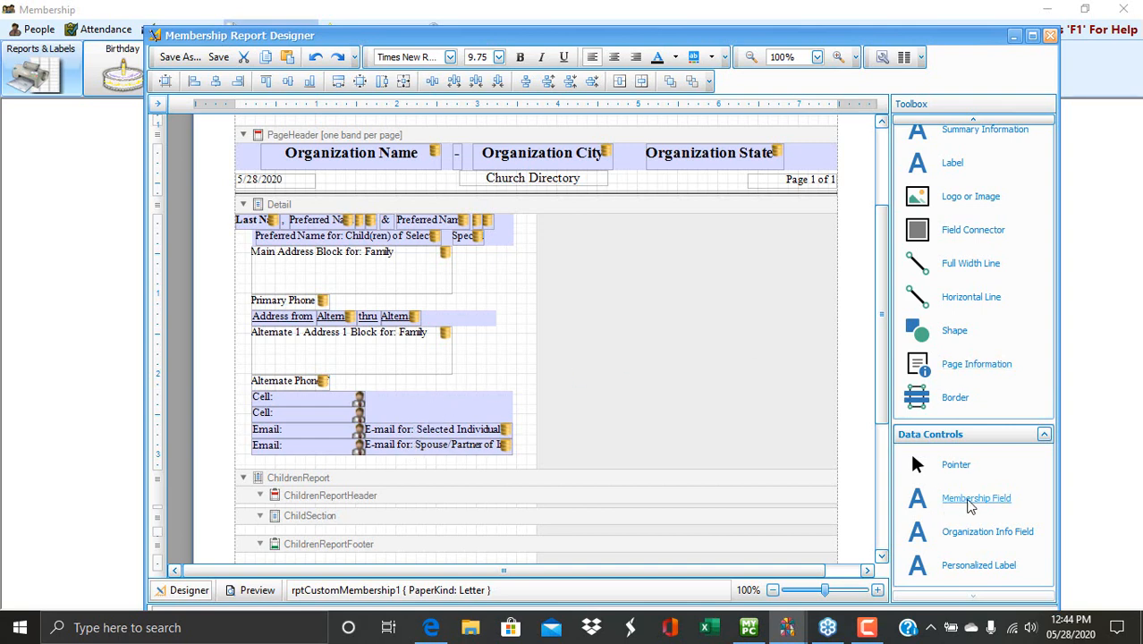
Add the Cell phone membership field to the second Cell line in the Detail section and widen it to 165
{"action": "left_click_drag", "start_coordinate": [969, 506], "coordinate": [413, 422]}
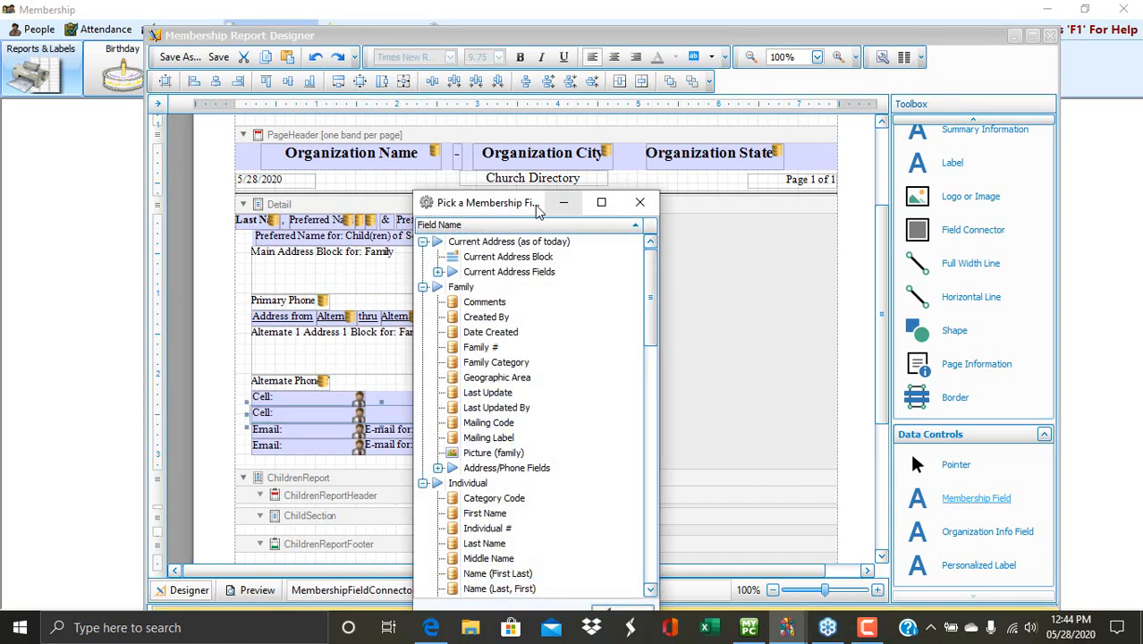
{"action": "left_click_drag", "start_coordinate": [536, 209], "coordinate": [606, 119]}
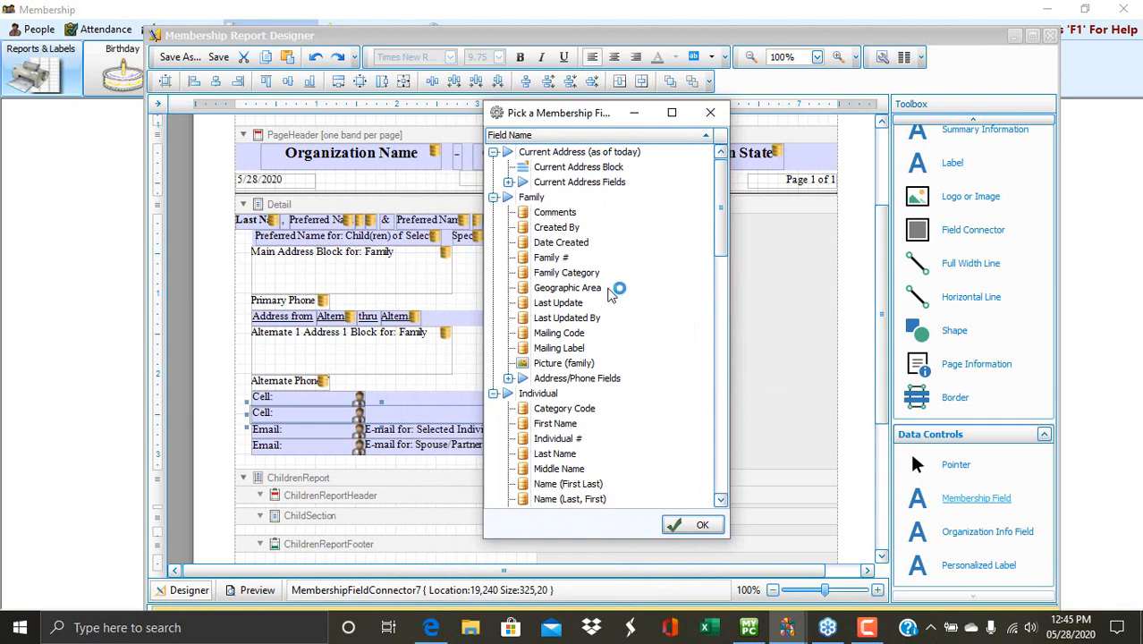
{"action": "left_click_drag", "start_coordinate": [722, 195], "coordinate": [722, 289]}
{"action": "left_click", "coordinate": [573, 395]}
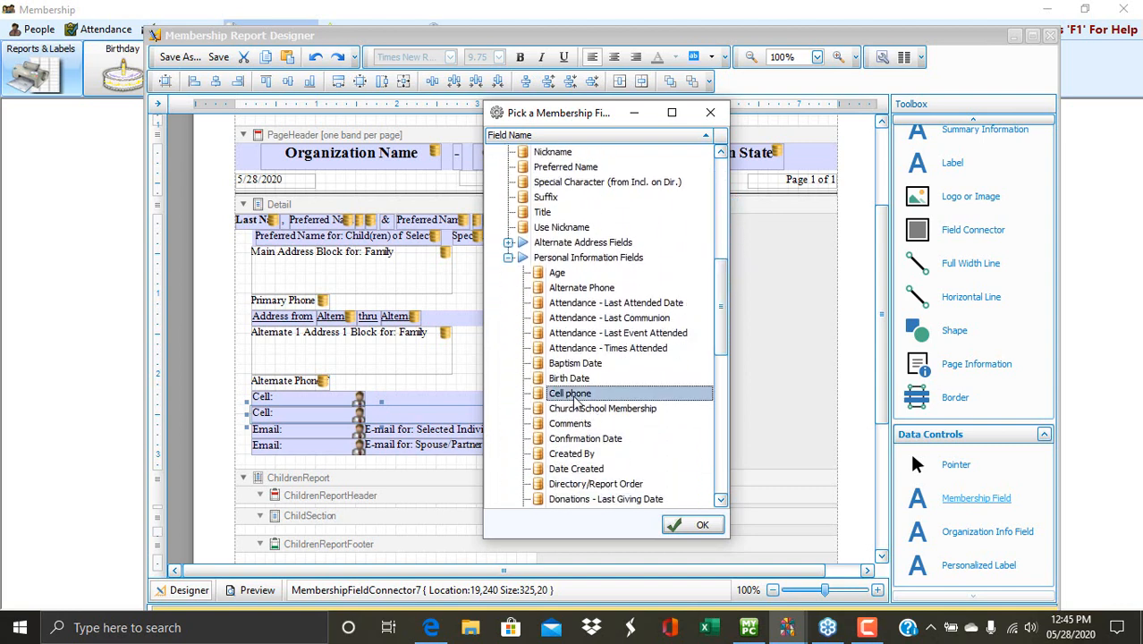
{"action": "left_click", "coordinate": [701, 526]}
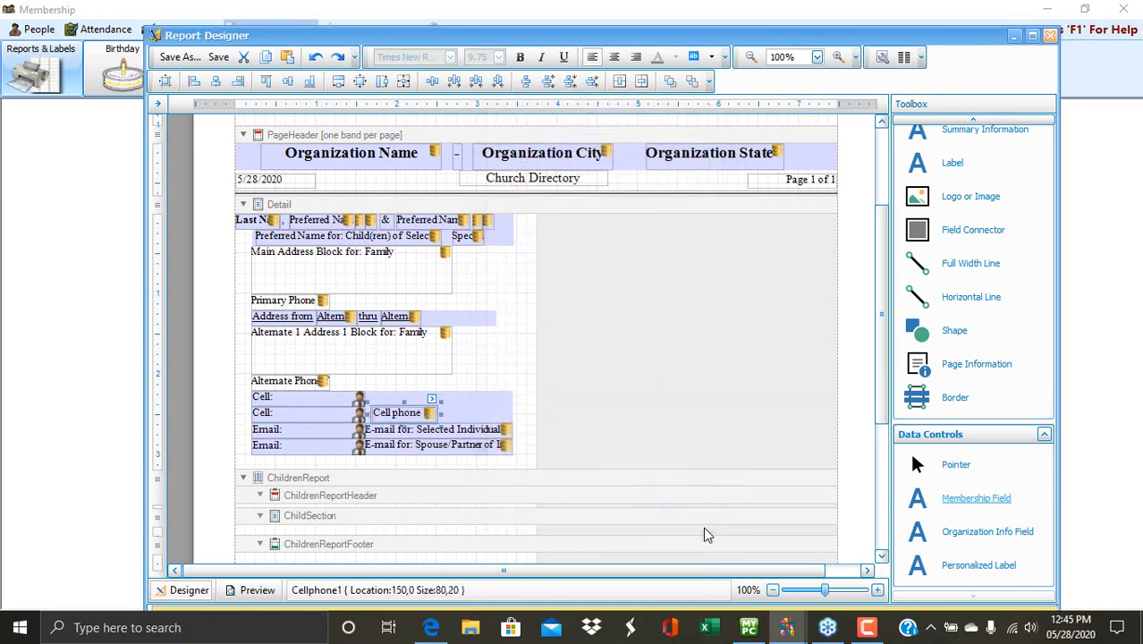
{"action": "left_click_drag", "start_coordinate": [438, 412], "coordinate": [510, 412]}
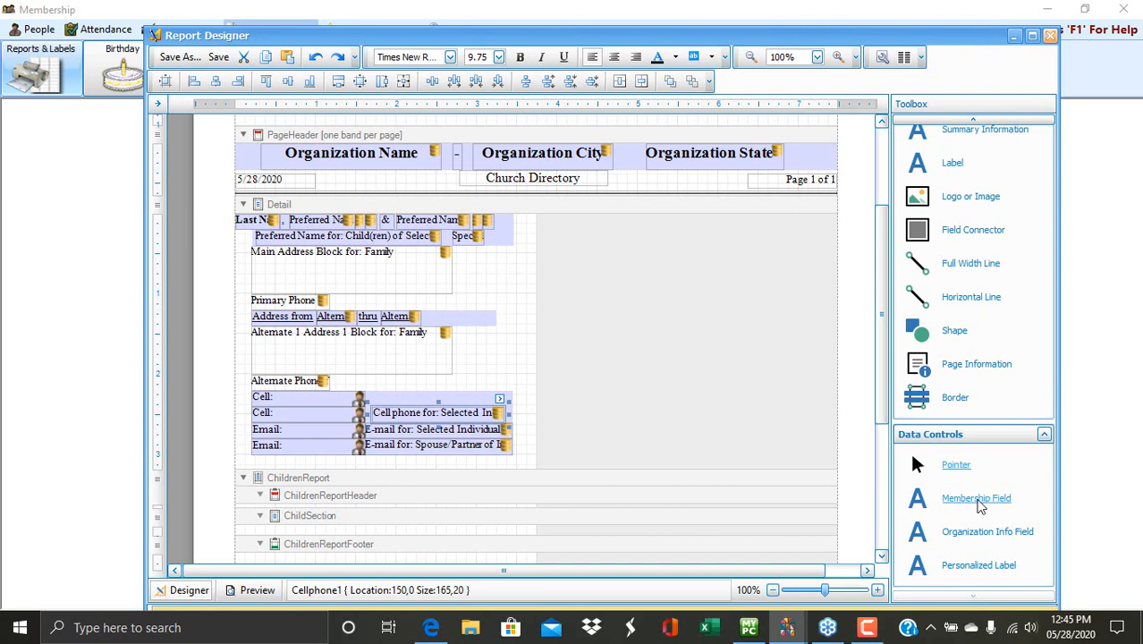
Add the Cell phone membership field to the first Cell line and widen it to 165
{"action": "left_click_drag", "start_coordinate": [978, 499], "coordinate": [414, 405]}
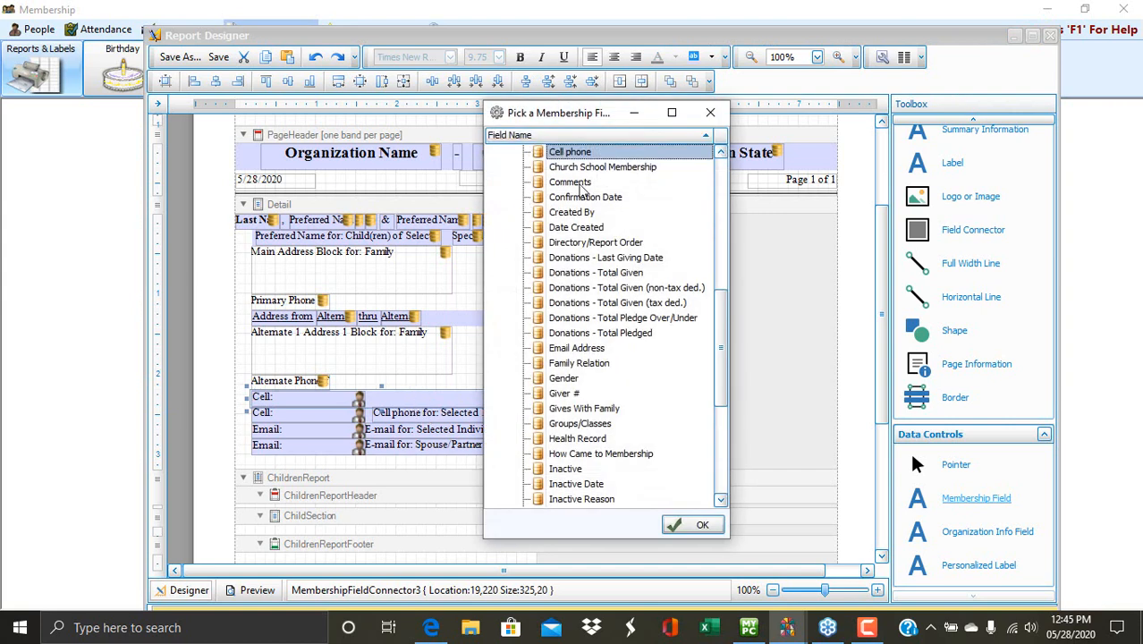
{"action": "left_click", "coordinate": [704, 526]}
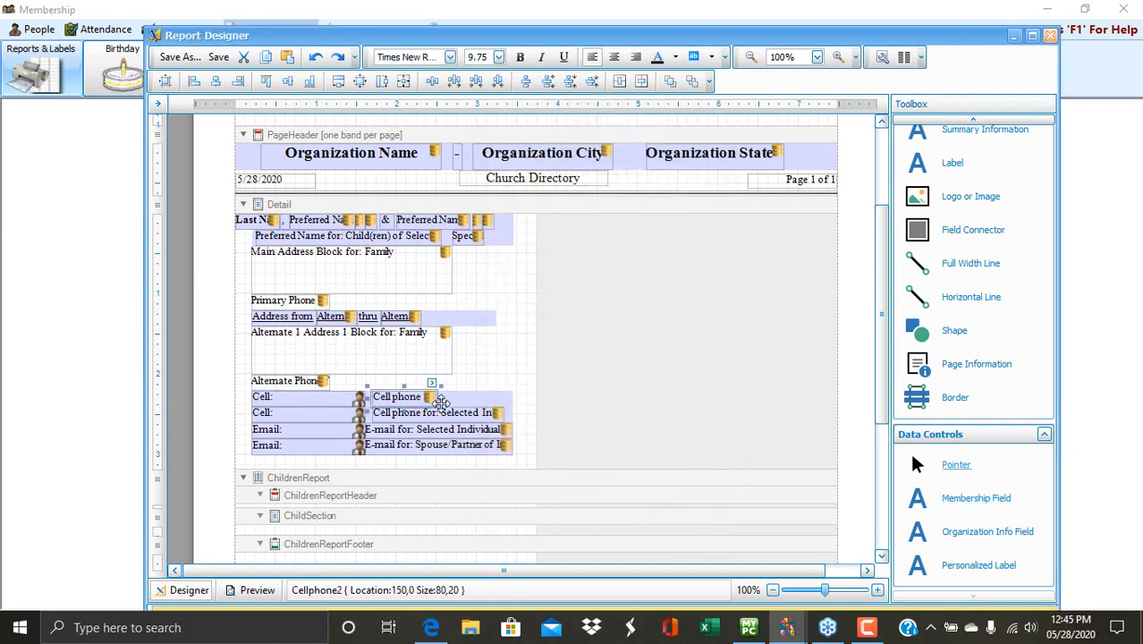
{"action": "left_click_drag", "start_coordinate": [441, 398], "coordinate": [509, 399]}
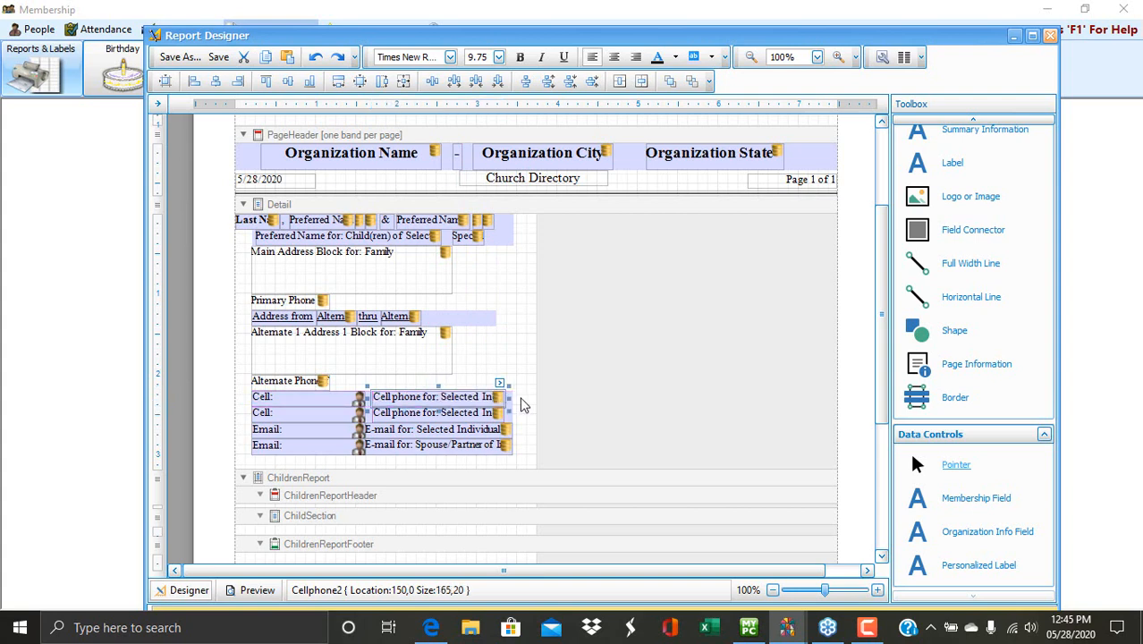
Set the family member of the second line's Cell phone field to Spouse/Partner of Individual
{"action": "left_click", "coordinate": [474, 413]}
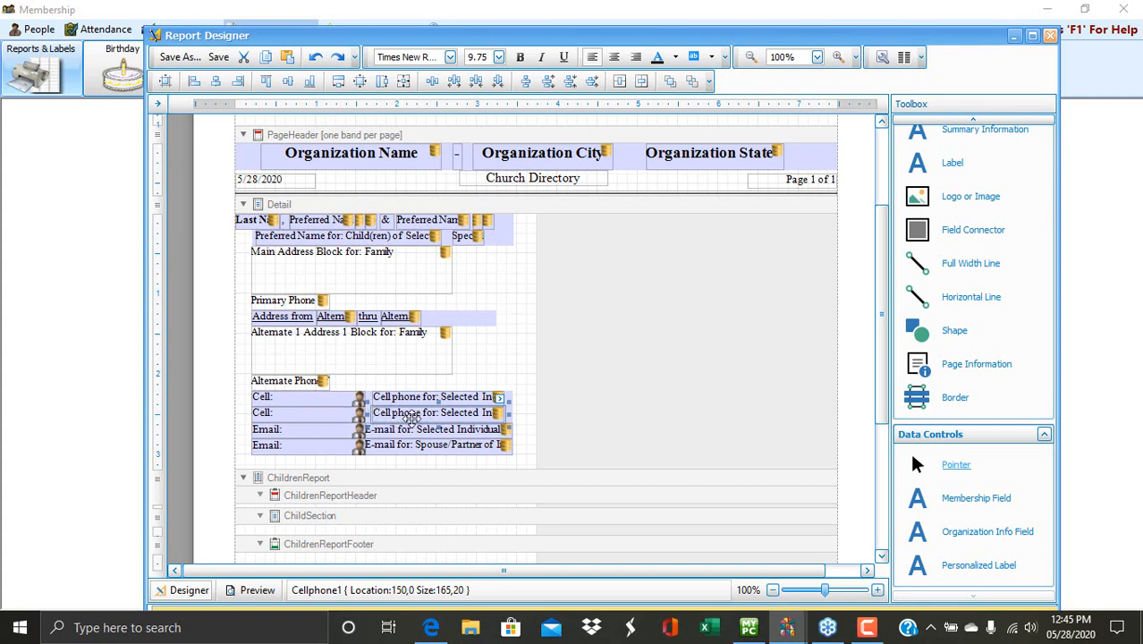
{"action": "left_click", "coordinate": [500, 397]}
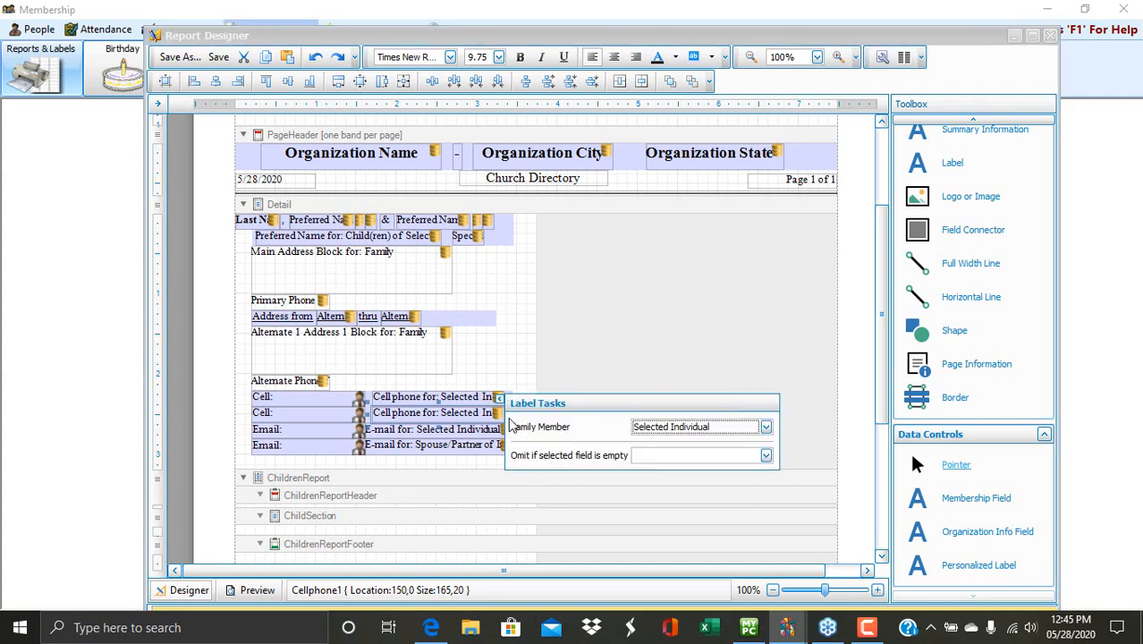
{"action": "left_click", "coordinate": [694, 427]}
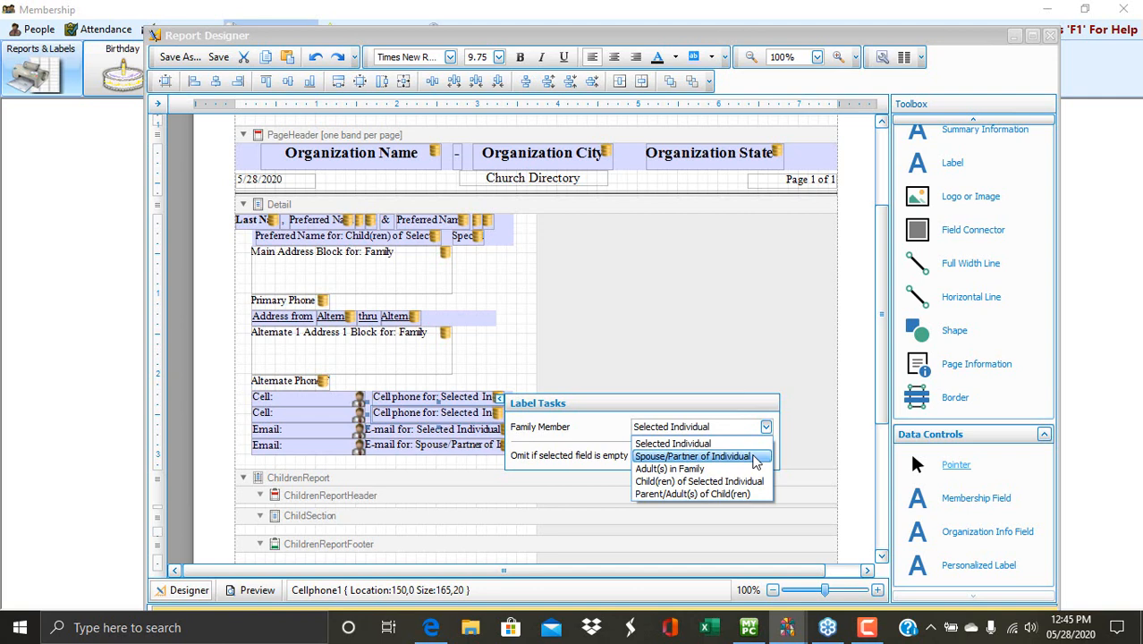
{"action": "left_click", "coordinate": [755, 458]}
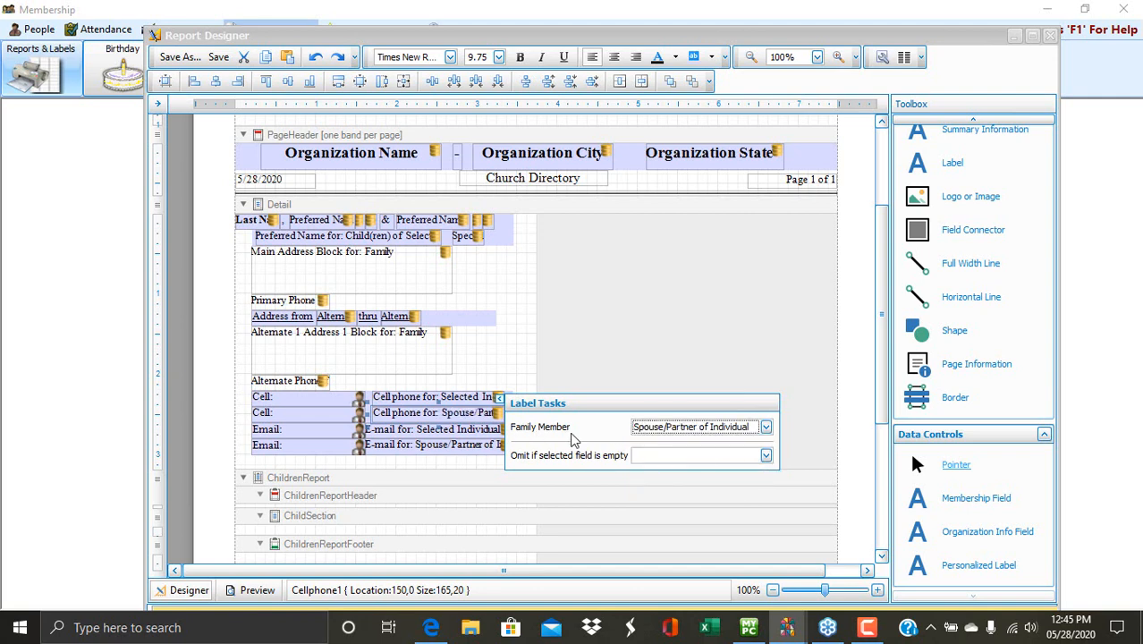
{"action": "left_click", "coordinate": [528, 349]}
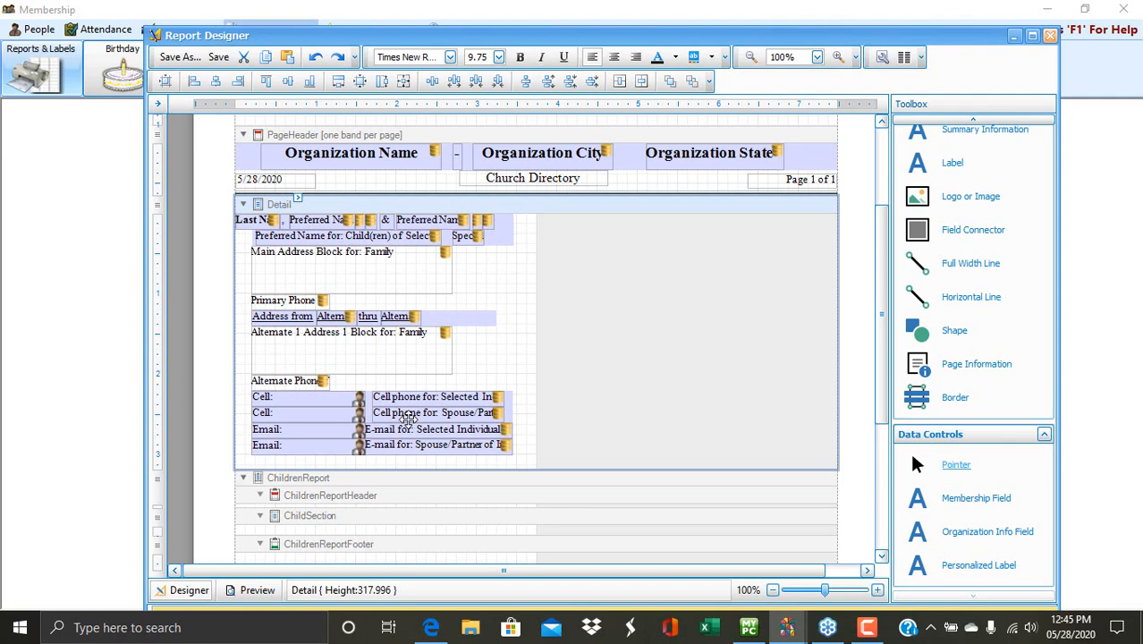
Set the second Cell label to be omitted if "Cell phone for: Spouse/Partner of Individual" is empty
{"action": "left_click", "coordinate": [320, 414]}
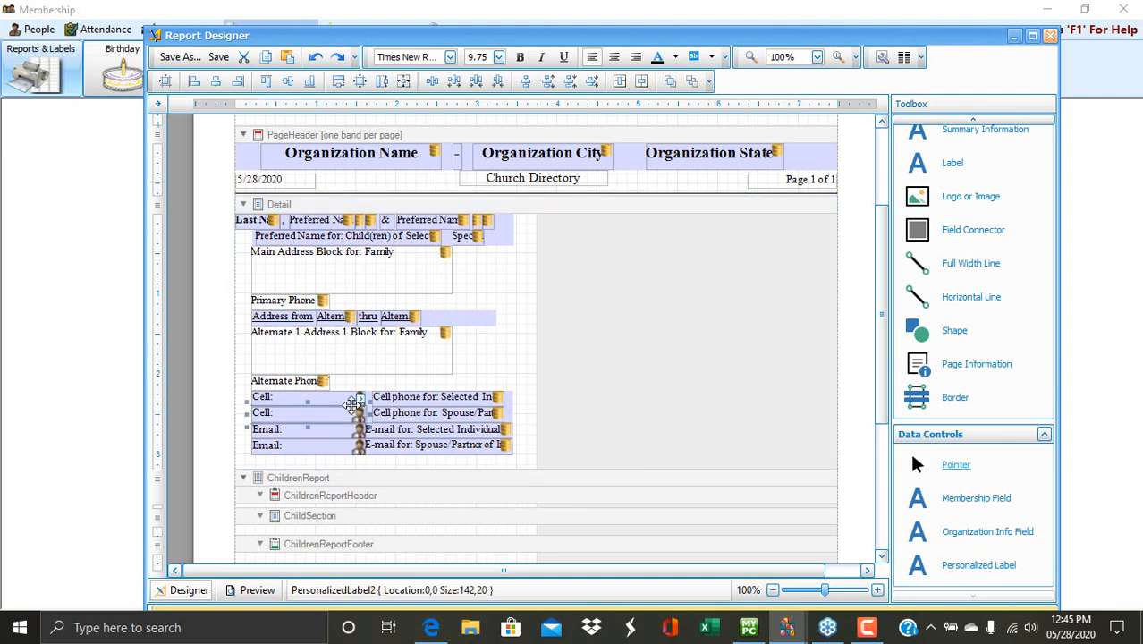
{"action": "left_click", "coordinate": [359, 398]}
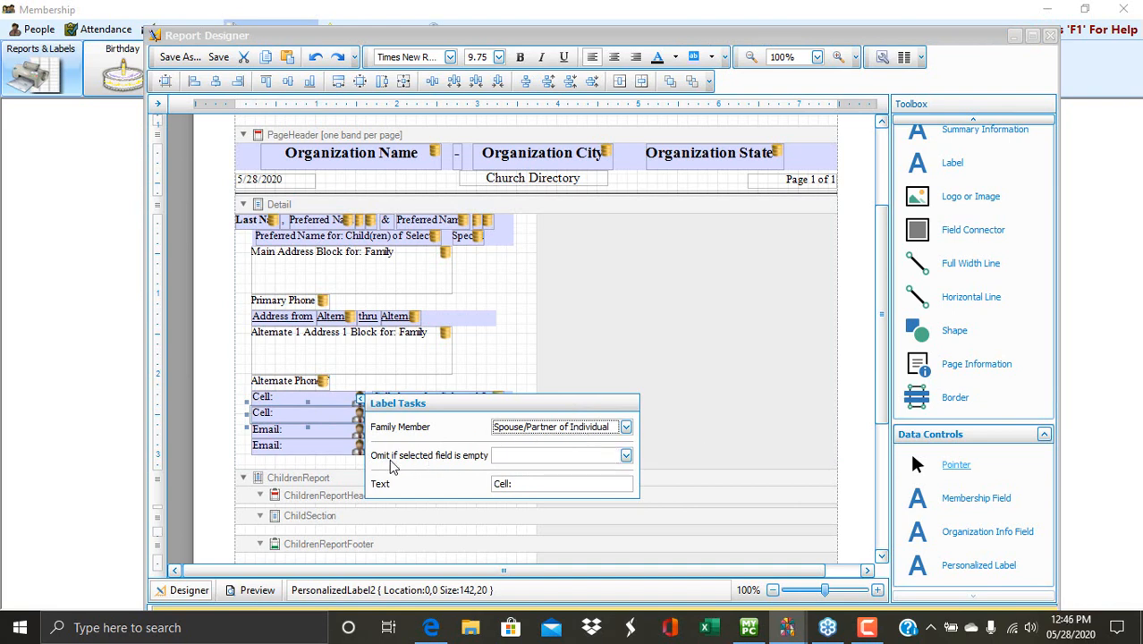
{"action": "left_click", "coordinate": [525, 459]}
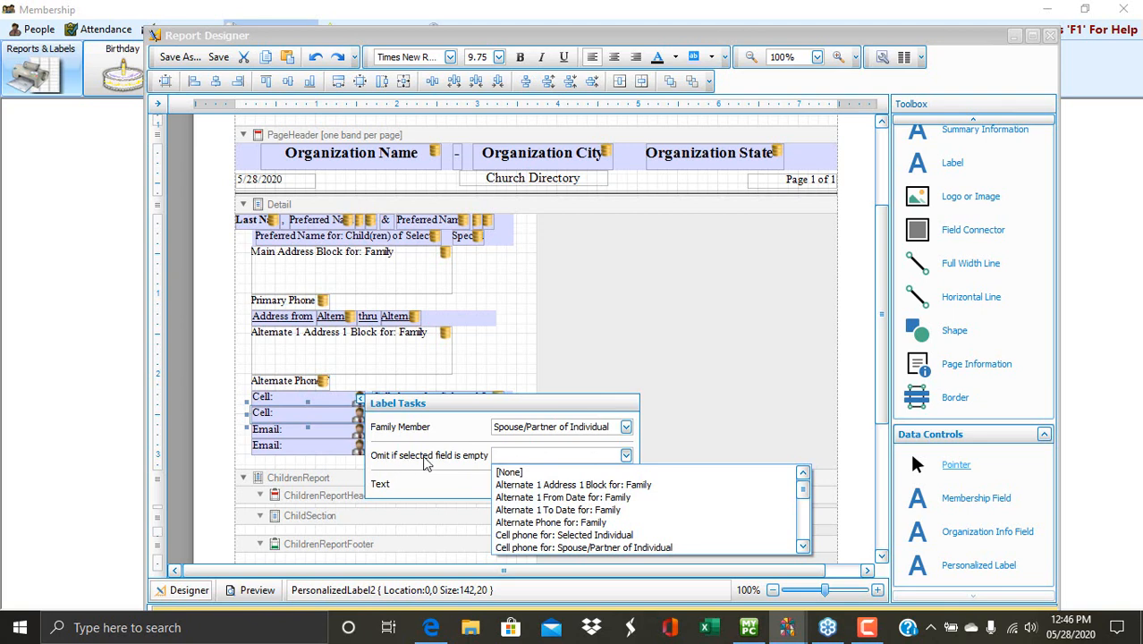
{"action": "left_click", "coordinate": [646, 547]}
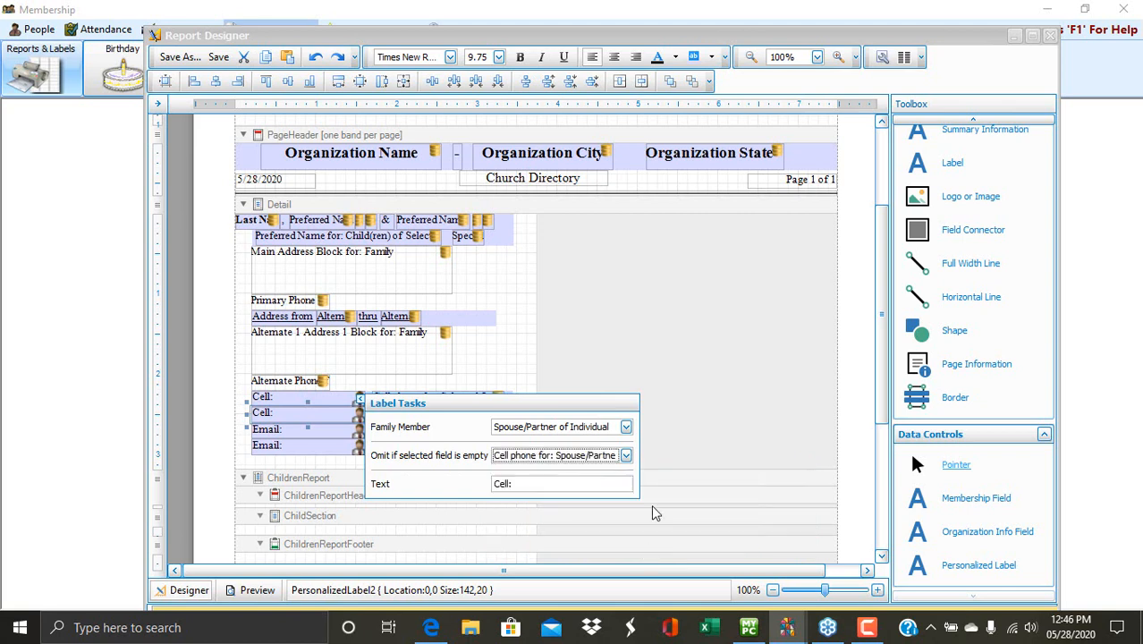
{"action": "left_click", "coordinate": [677, 353]}
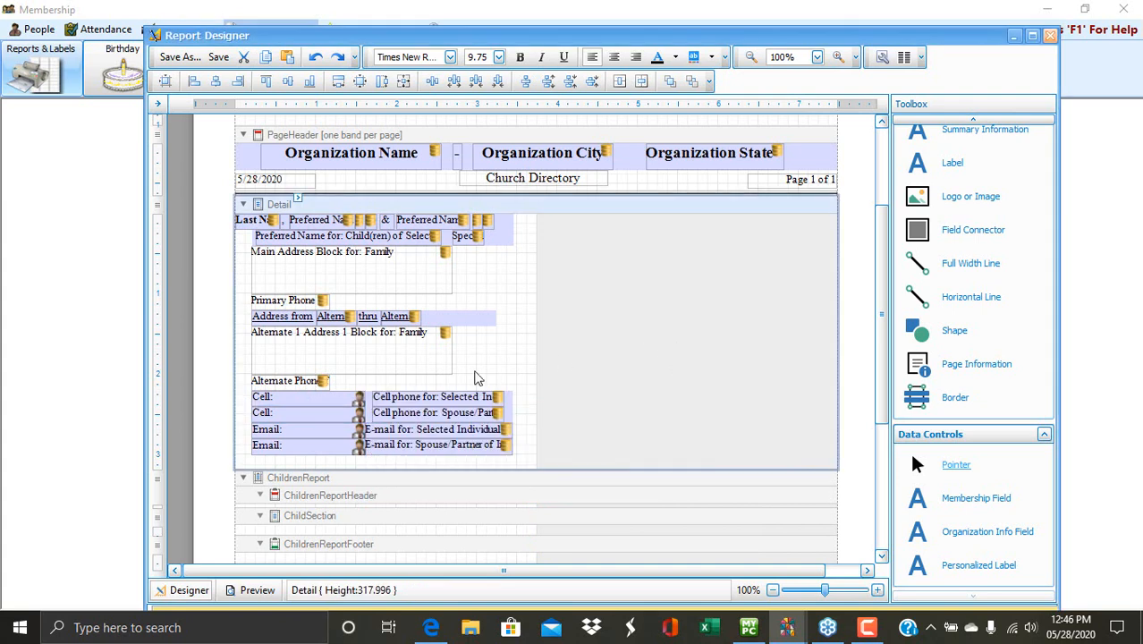
Set the first Cell label to be omitted if "Cell phone for: Selected Individual" is empty
{"action": "left_click", "coordinate": [354, 397]}
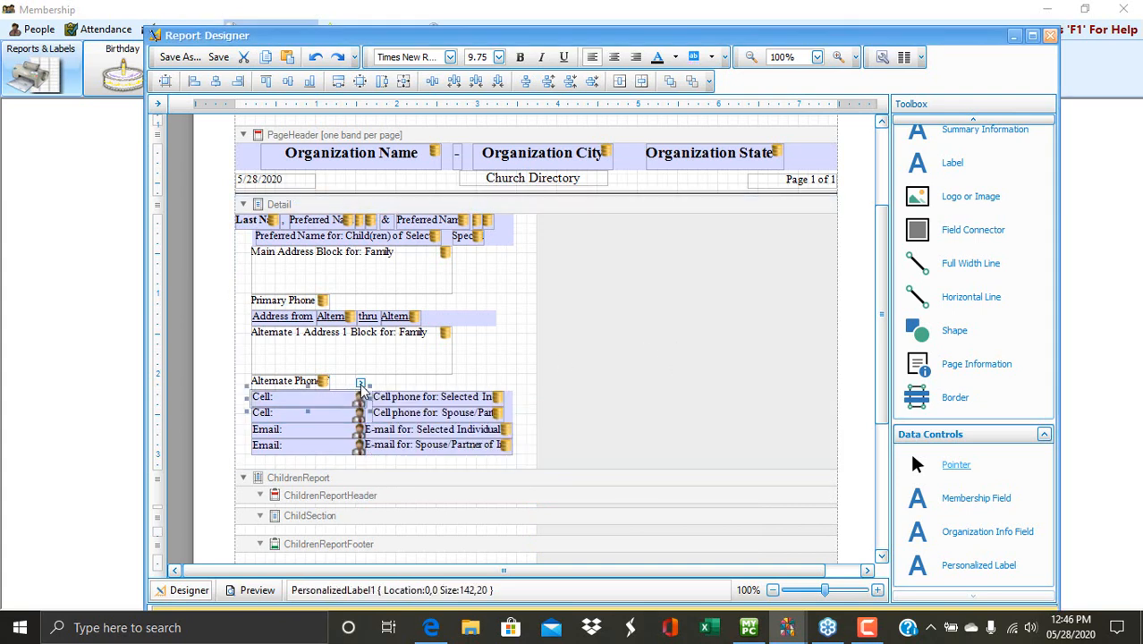
{"action": "left_click", "coordinate": [361, 383]}
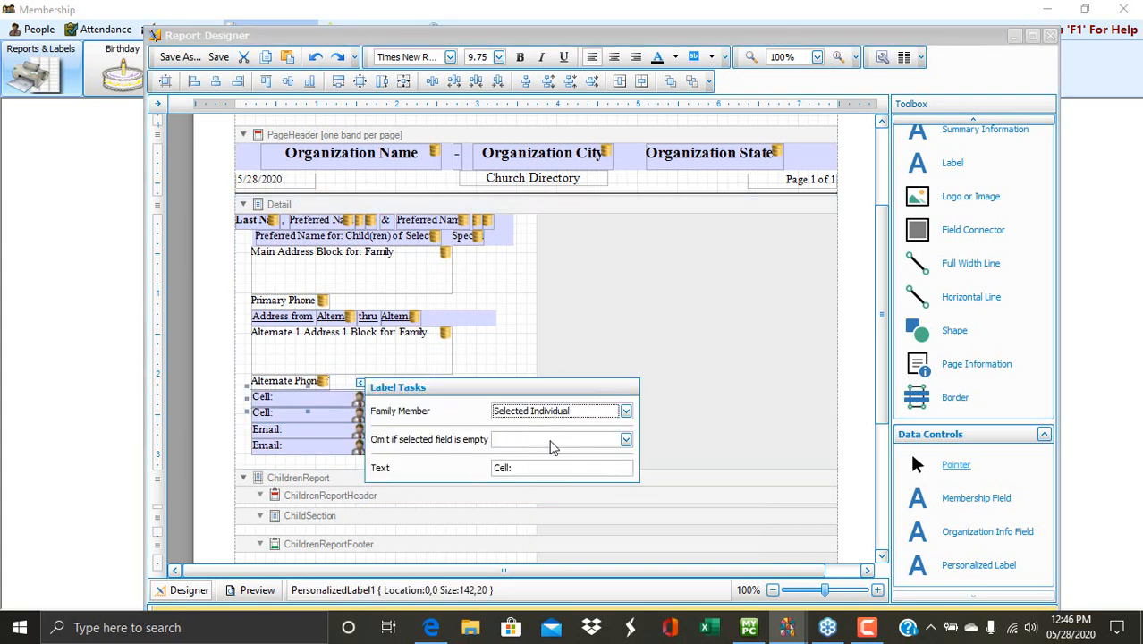
{"action": "left_click", "coordinate": [627, 440]}
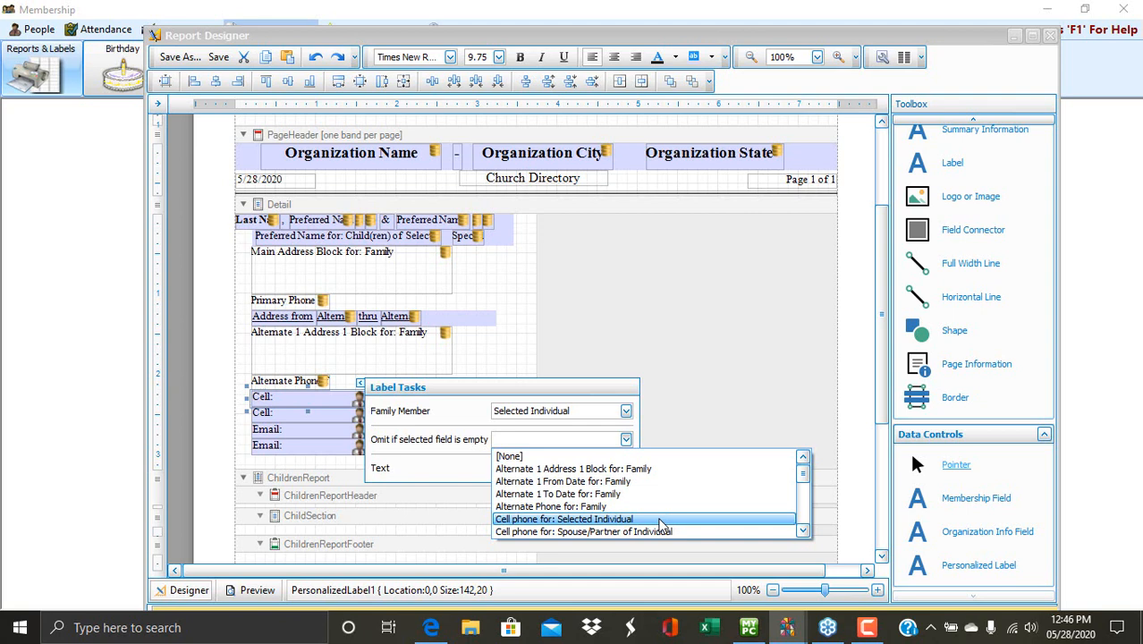
{"action": "left_click", "coordinate": [689, 318]}
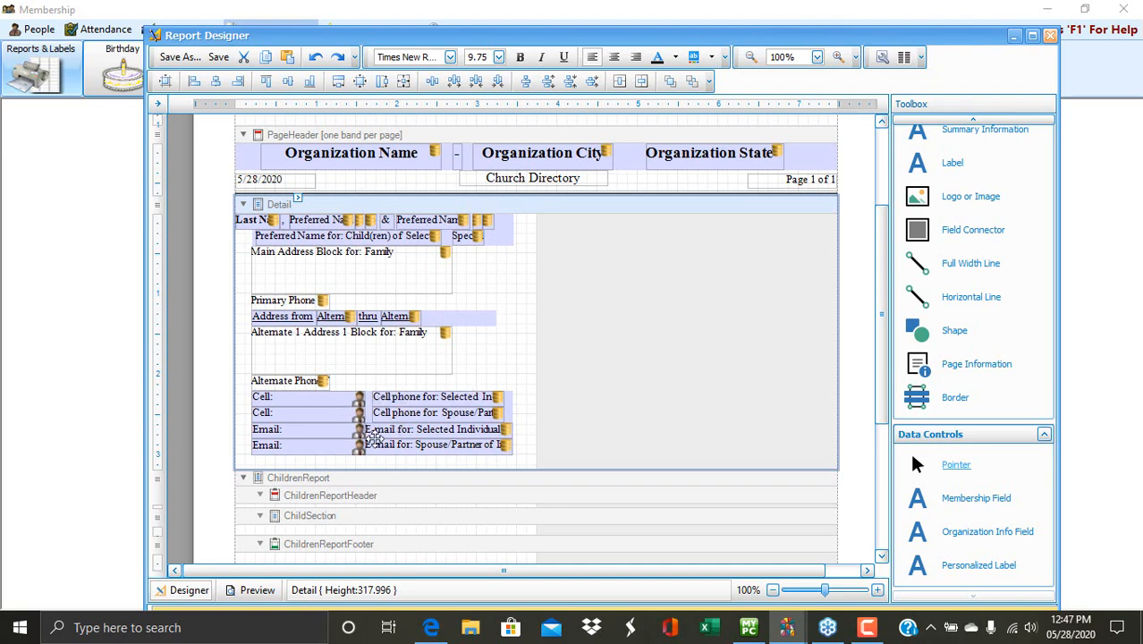
Extend the Detail section to a height of about 387 and browse the Family and Individual membership fields without adding one
{"action": "left_click_drag", "start_coordinate": [559, 469], "coordinate": [557, 524]}
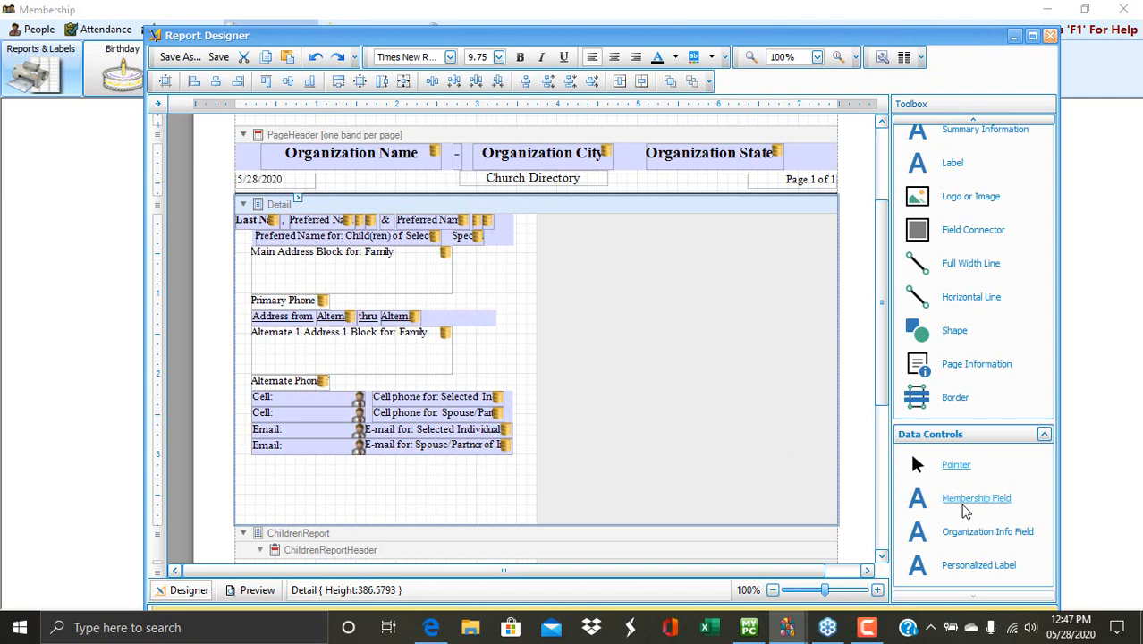
{"action": "left_click_drag", "start_coordinate": [975, 505], "coordinate": [367, 493]}
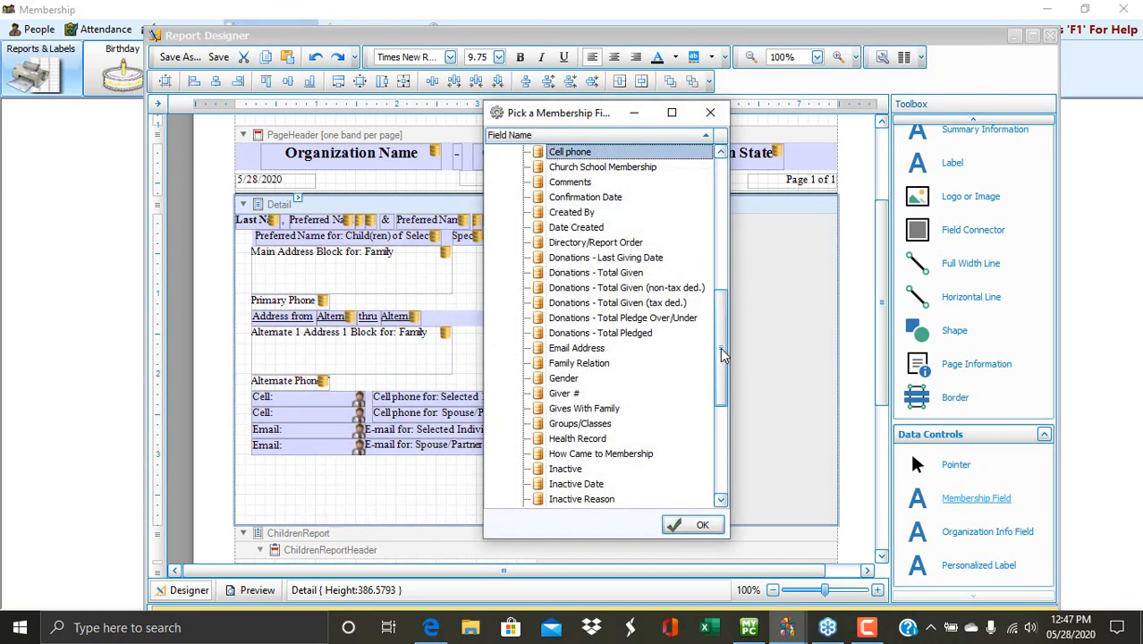
{"action": "left_click_drag", "start_coordinate": [723, 355], "coordinate": [723, 300]}
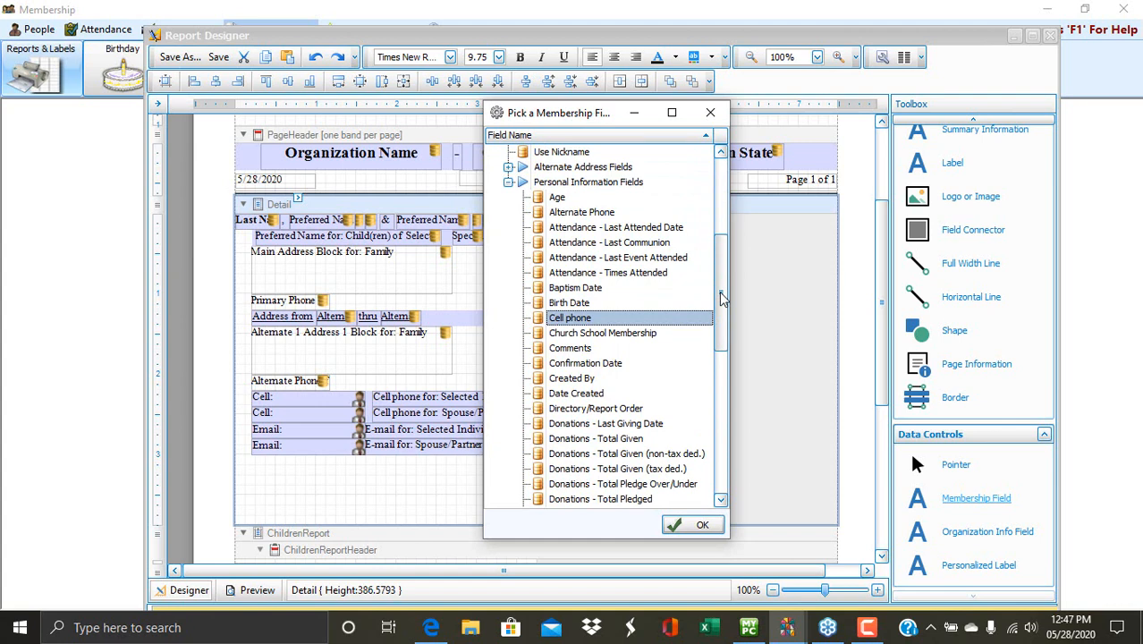
{"action": "left_click_drag", "start_coordinate": [723, 298], "coordinate": [735, 201]}
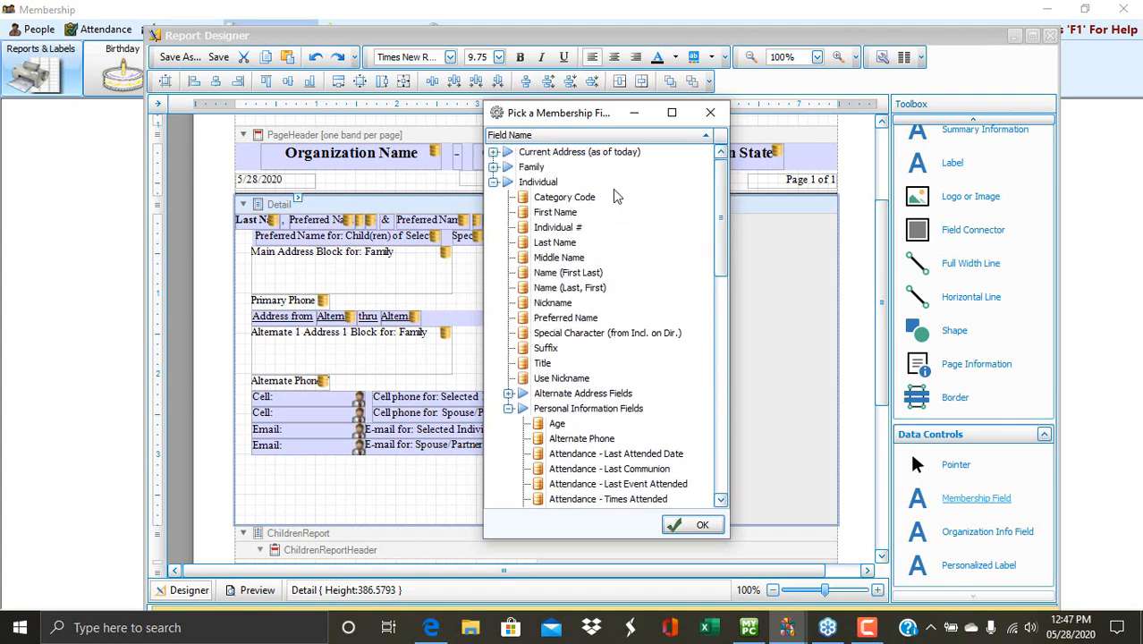
{"action": "left_click", "coordinate": [493, 168]}
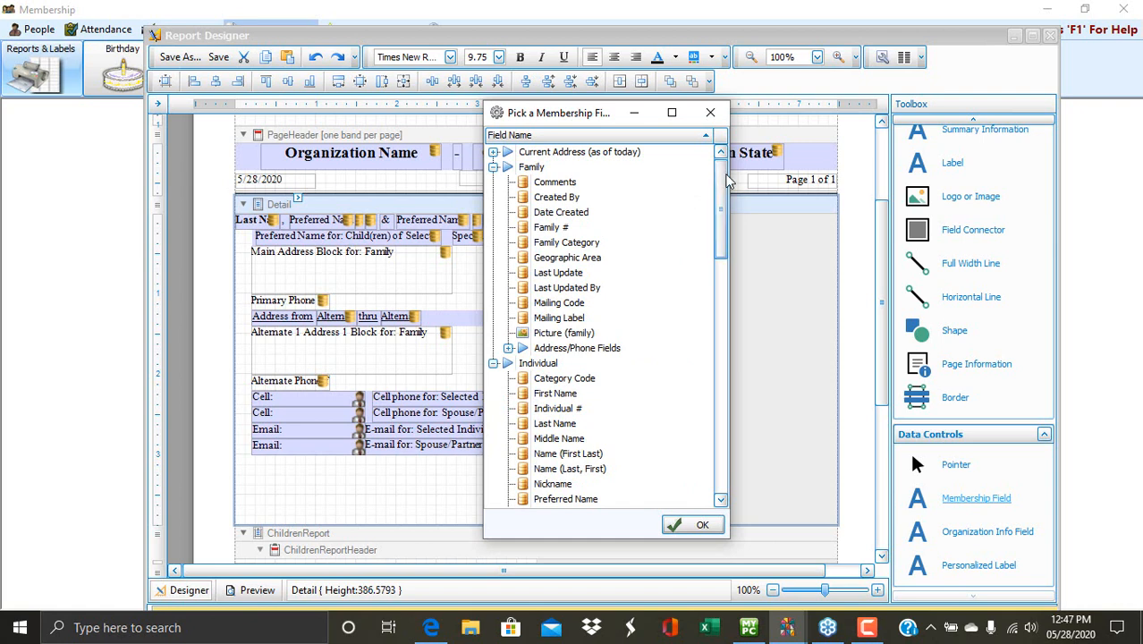
{"action": "left_click_drag", "start_coordinate": [721, 186], "coordinate": [726, 391]}
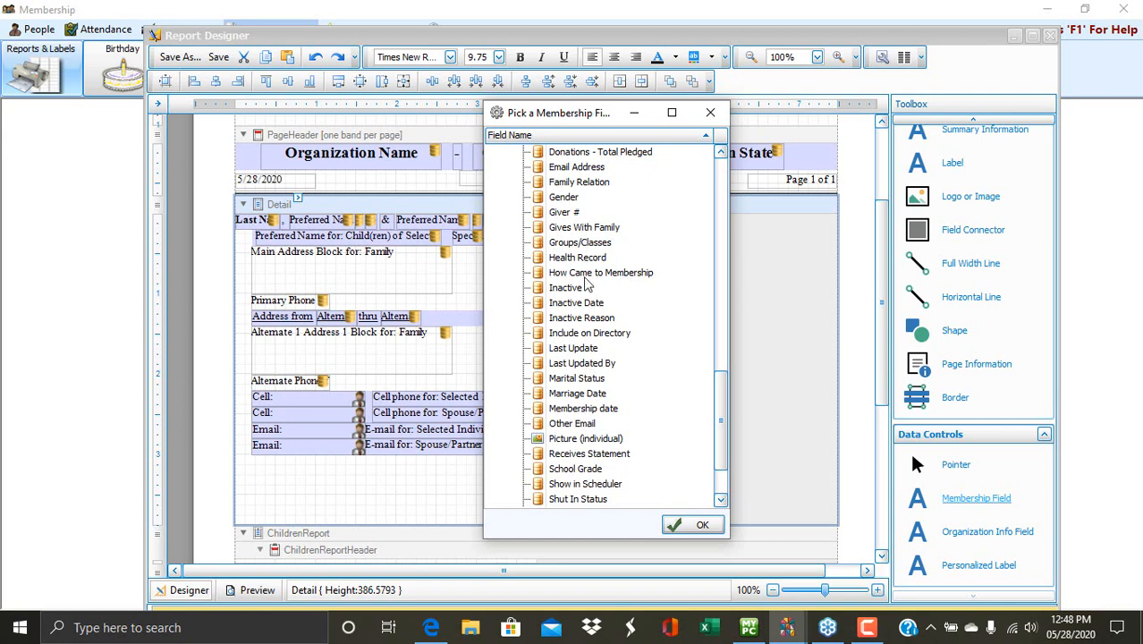
{"action": "left_click_drag", "start_coordinate": [724, 429], "coordinate": [730, 318]}
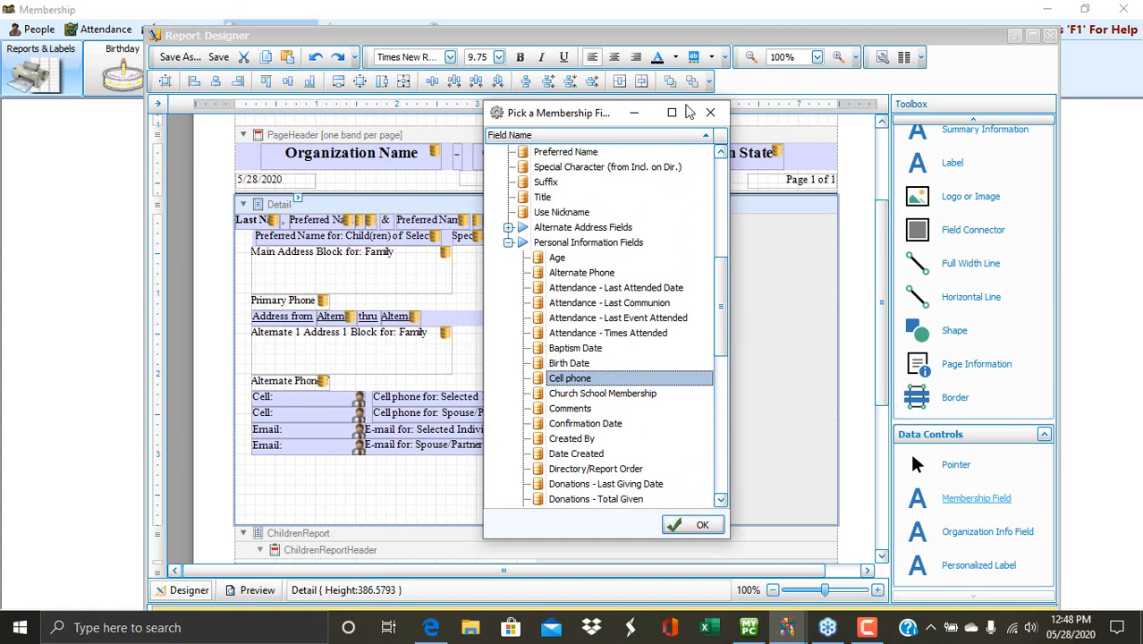
{"action": "left_click", "coordinate": [711, 114]}
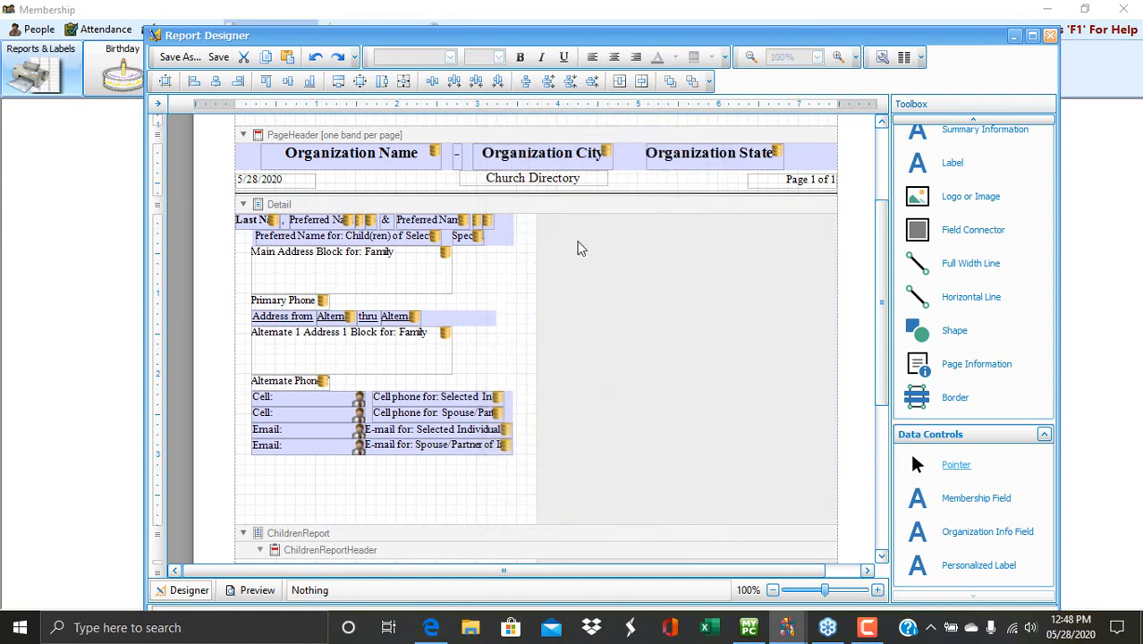
Shrink the Detail section back to just below the last Email line
{"action": "left_click", "coordinate": [450, 537]}
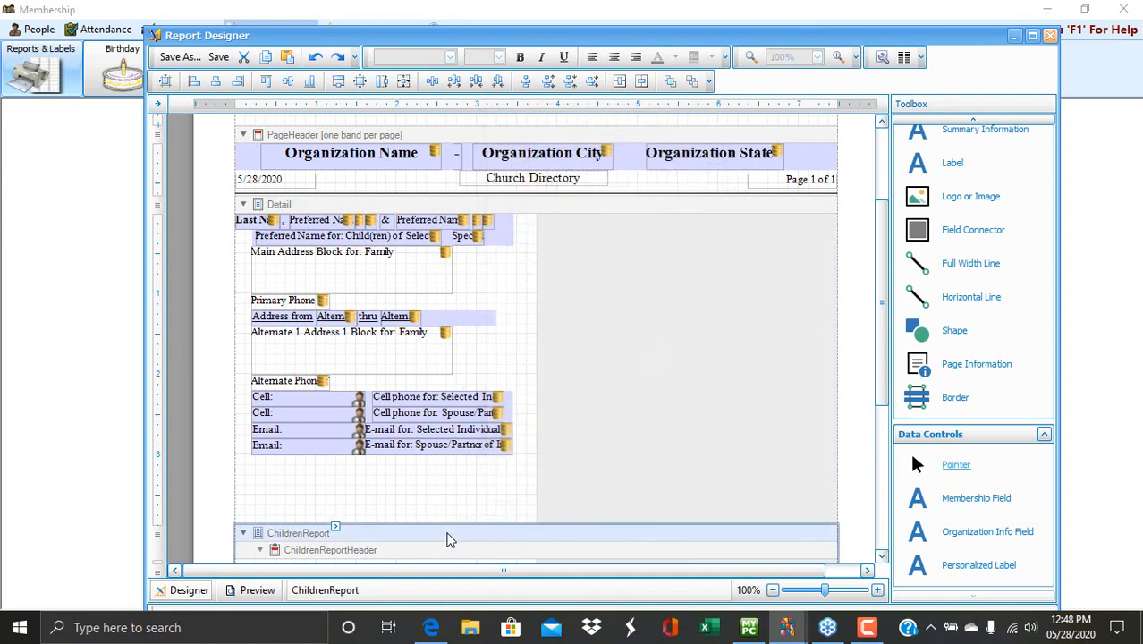
{"action": "left_click_drag", "start_coordinate": [451, 523], "coordinate": [453, 472]}
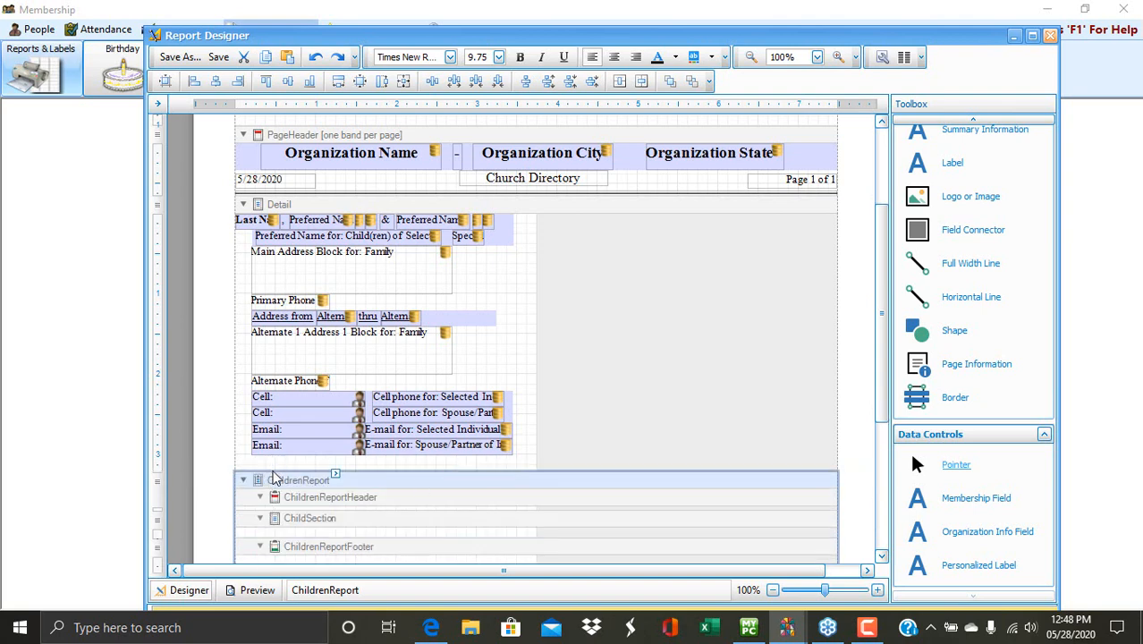
Extend the Detail section slightly below the last Email line, save the layout as "Five14 Directory" and close the designer
{"action": "mouse_move", "coordinate": [275, 471]}
{"action": "left_mouse_down"}
{"action": "mouse_move", "coordinate": [276, 527]}
{"action": "mouse_move", "coordinate": [276, 472]}
{"action": "left_mouse_up"}
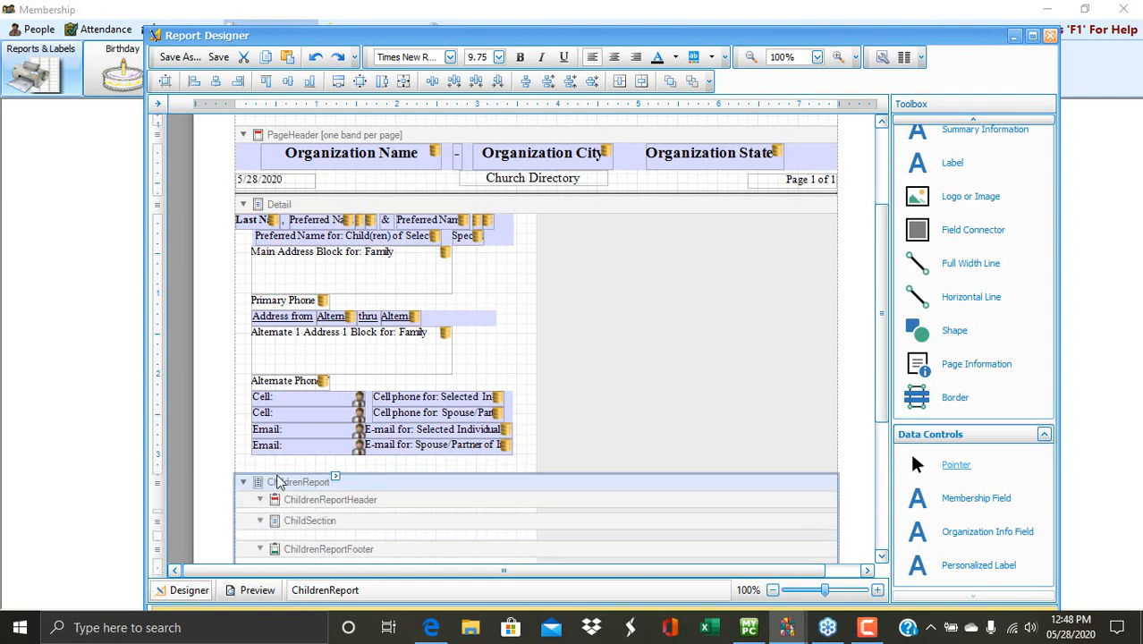
{"action": "left_click", "coordinate": [179, 57]}
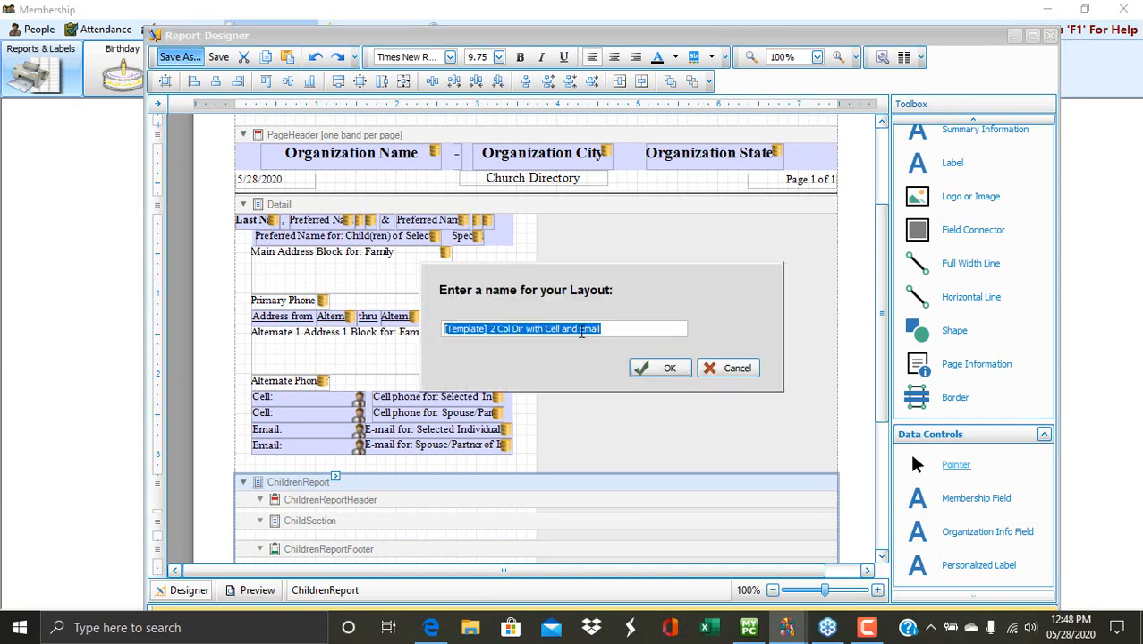
{"action": "left_click_drag", "start_coordinate": [610, 327], "coordinate": [381, 333]}
{"action": "type", "text": "F"}
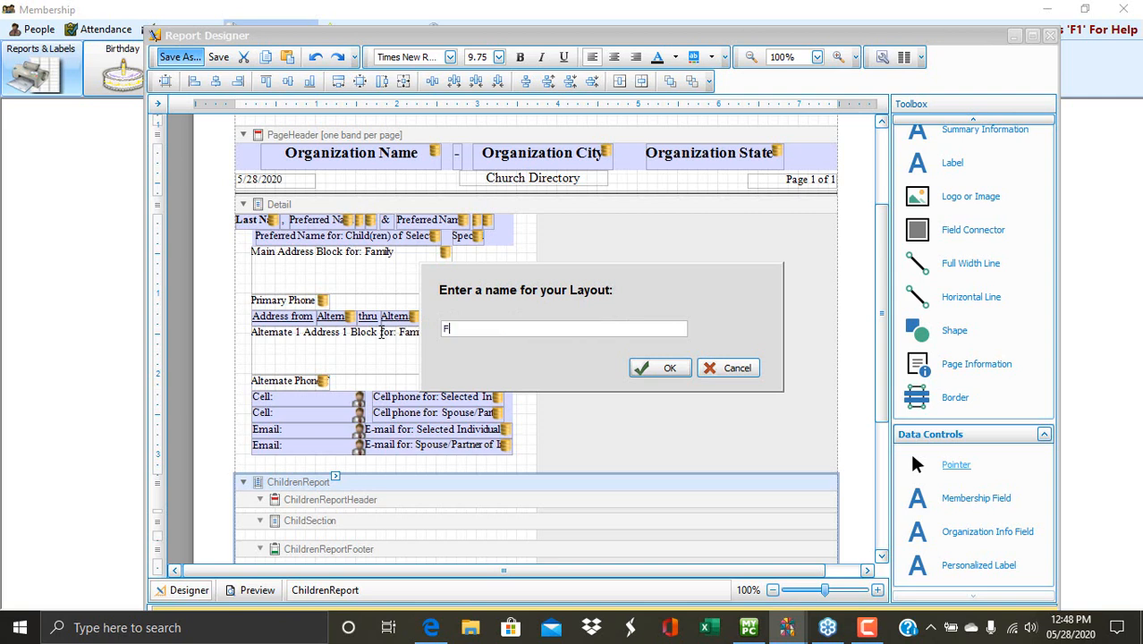
{"action": "type", "text": "ive14 Directory"}
{"action": "left_click", "coordinate": [675, 370]}
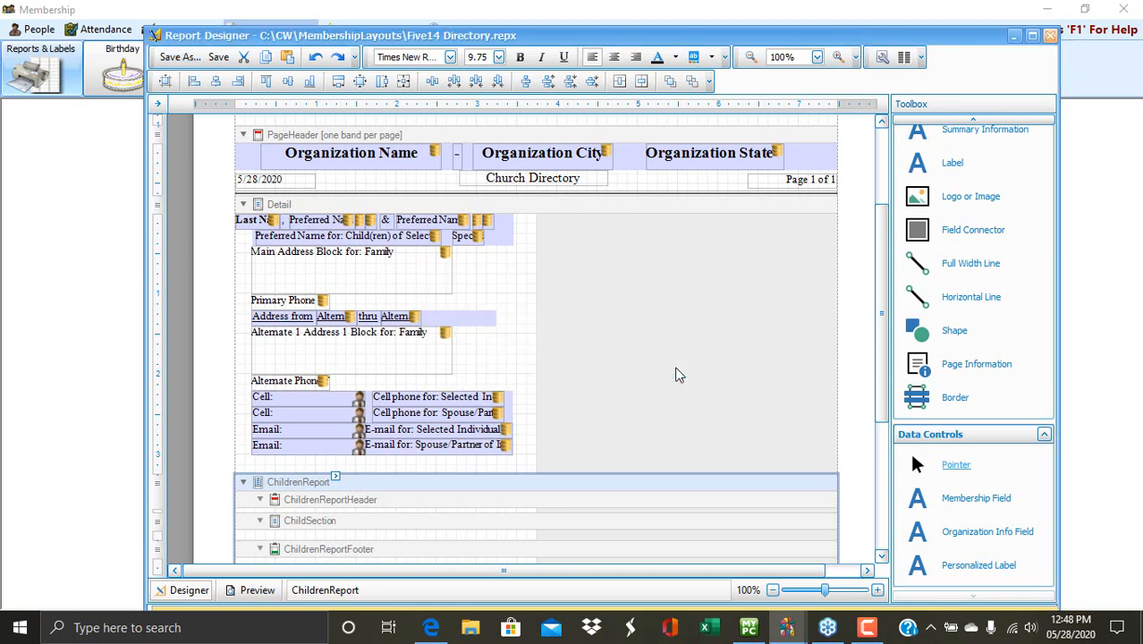
{"action": "left_click", "coordinate": [1050, 35]}
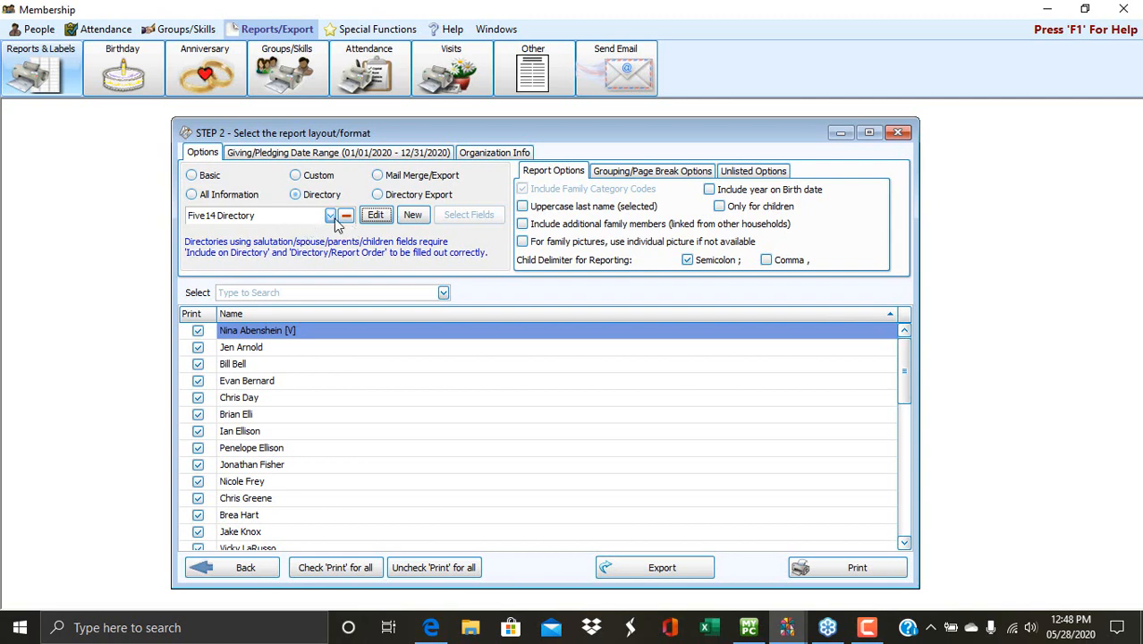
Choose the Five14 Directory layout and review its grouping, page break and unlisted options
{"action": "left_click", "coordinate": [330, 217]}
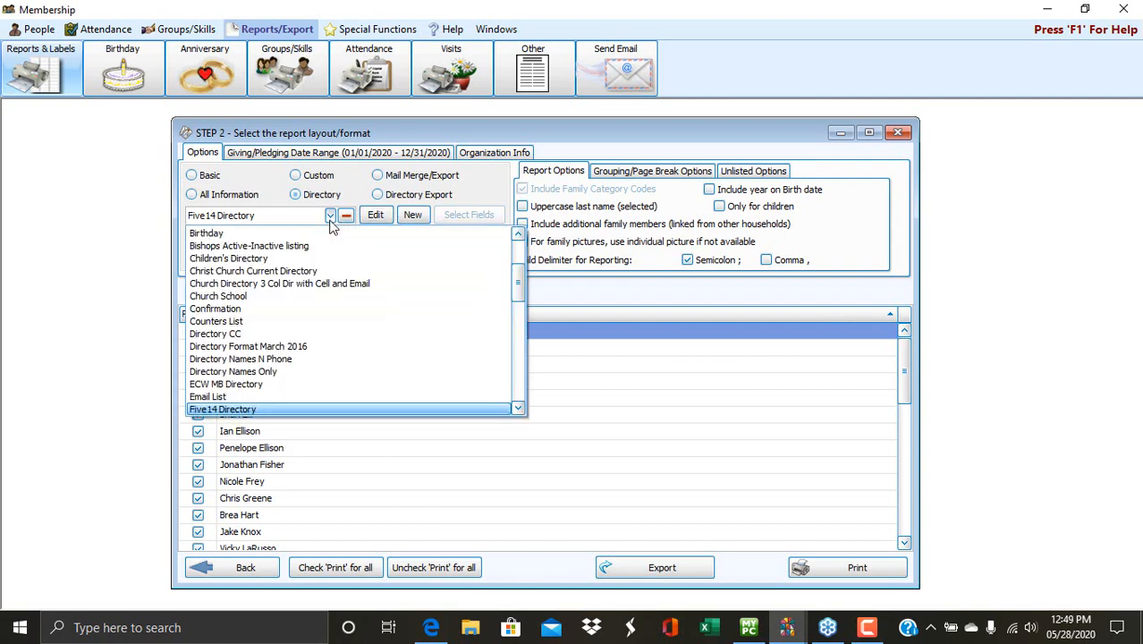
{"action": "left_click", "coordinate": [298, 410]}
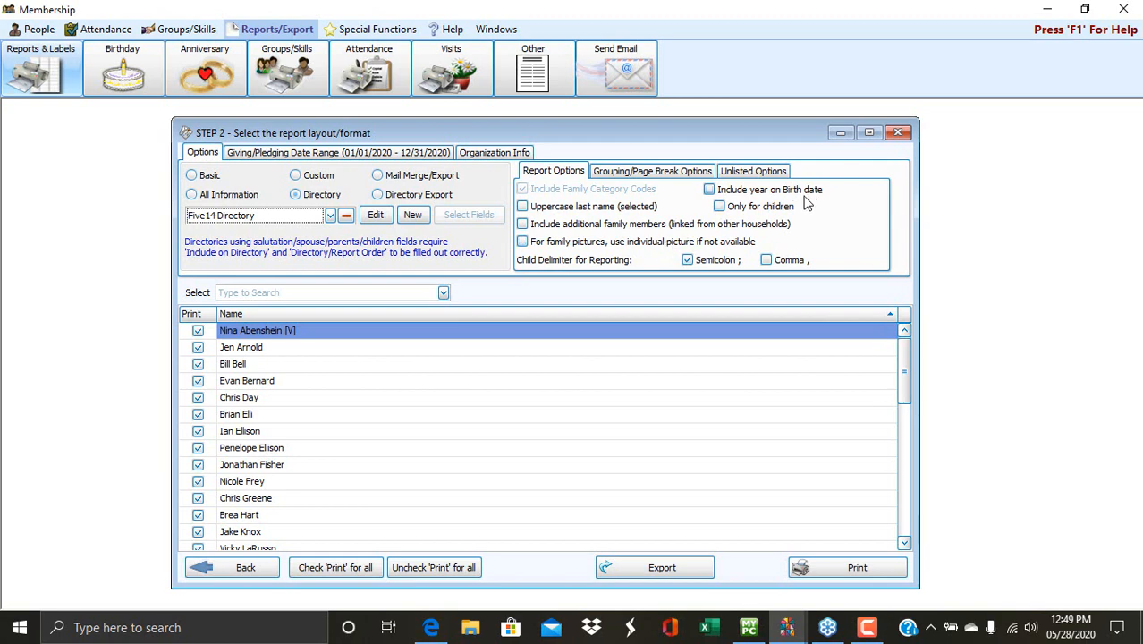
{"action": "left_click", "coordinate": [680, 173]}
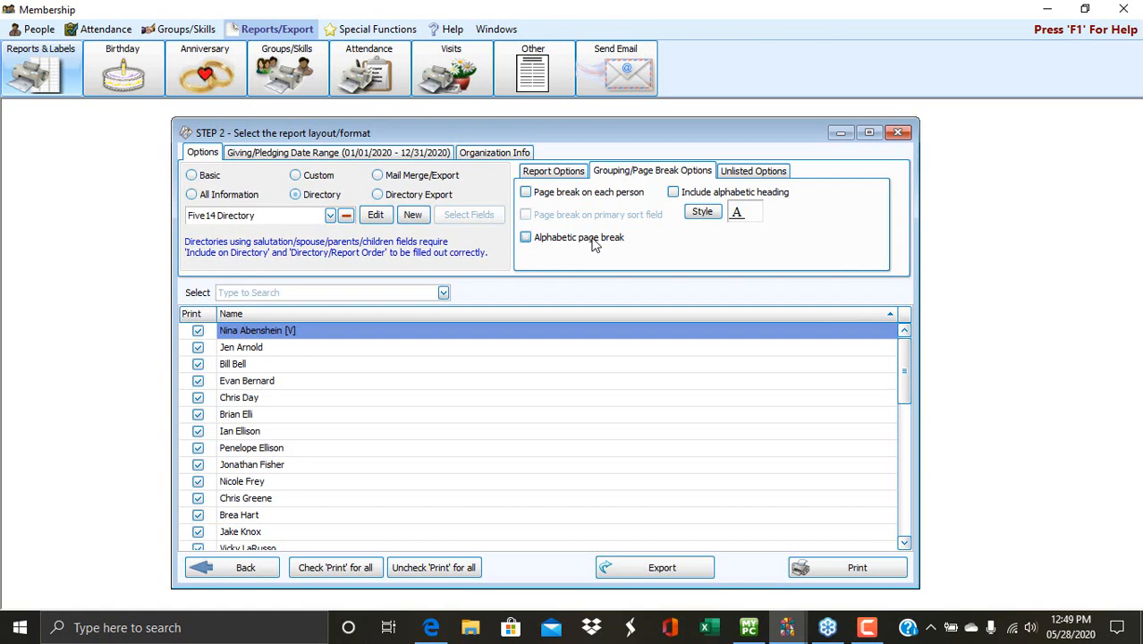
{"action": "left_click", "coordinate": [760, 174]}
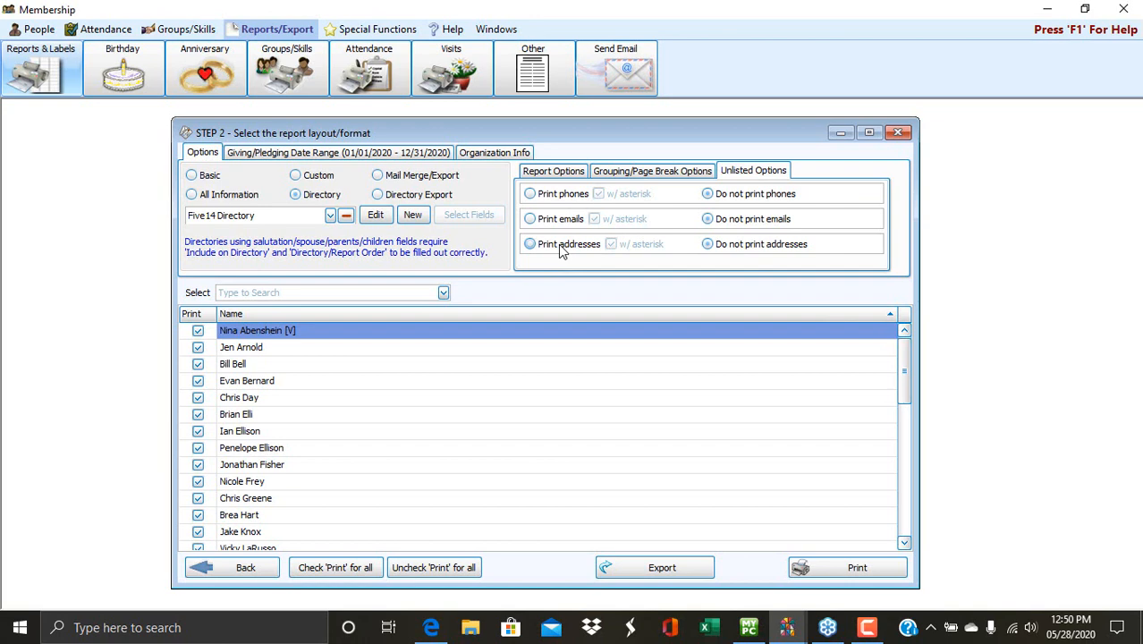
Preview the Five14 Directory report, check the household entries on the first page and close the preview
{"action": "left_click", "coordinate": [859, 570]}
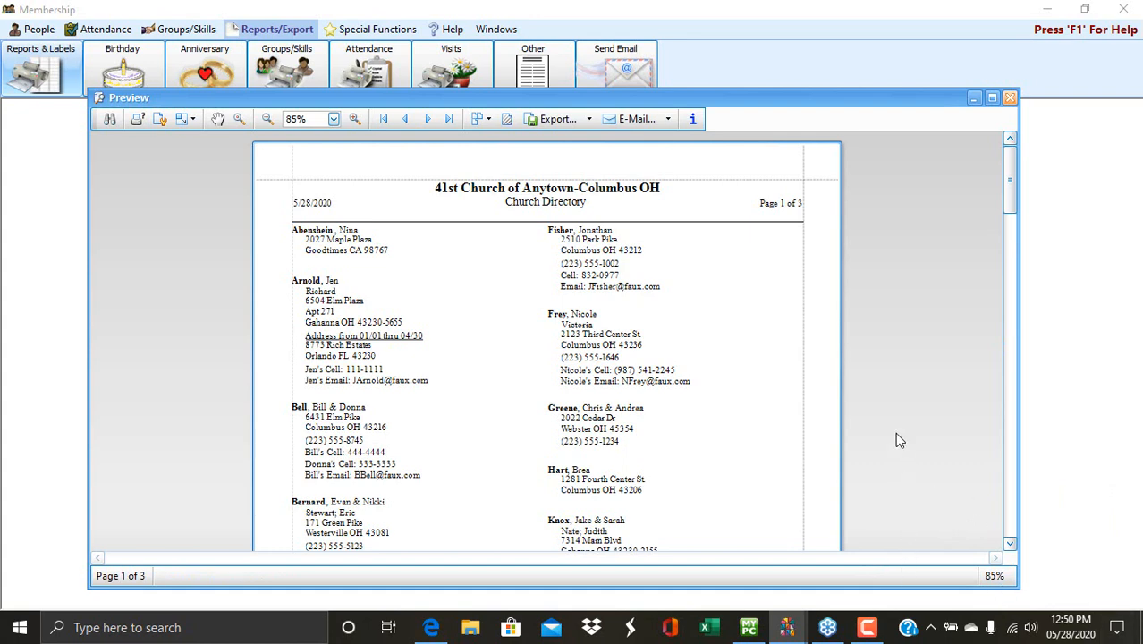
{"action": "scroll", "coordinate": [899, 440], "scroll_direction": "down", "scroll_amount": 3}
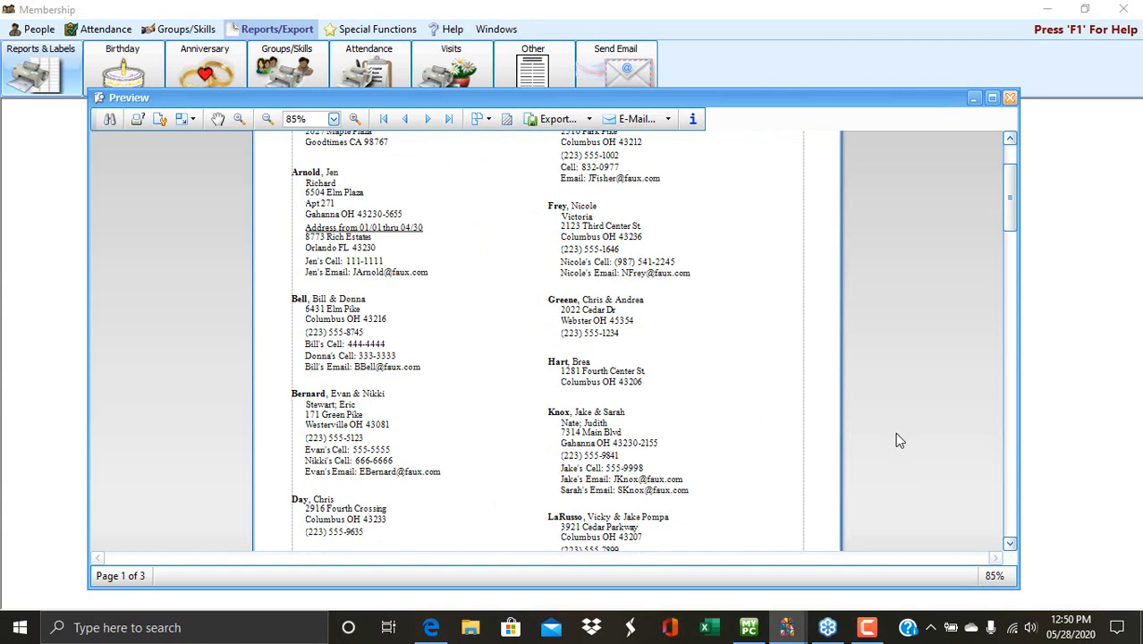
{"action": "scroll", "coordinate": [899, 440], "scroll_direction": "up", "scroll_amount": 1}
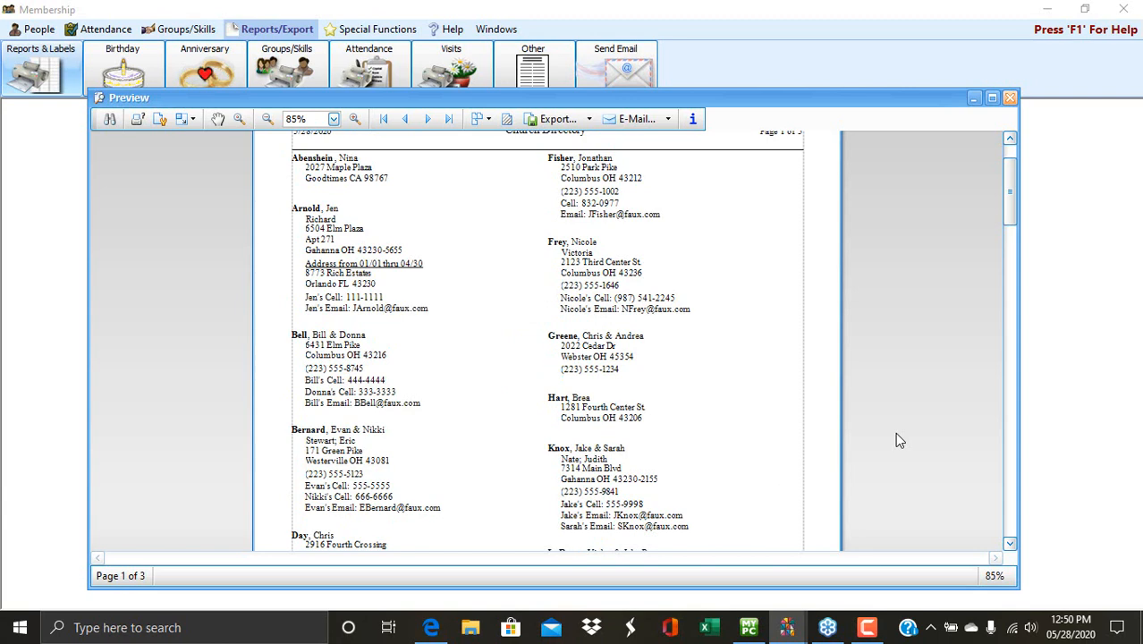
{"action": "scroll", "coordinate": [898, 440], "scroll_direction": "down", "scroll_amount": 3}
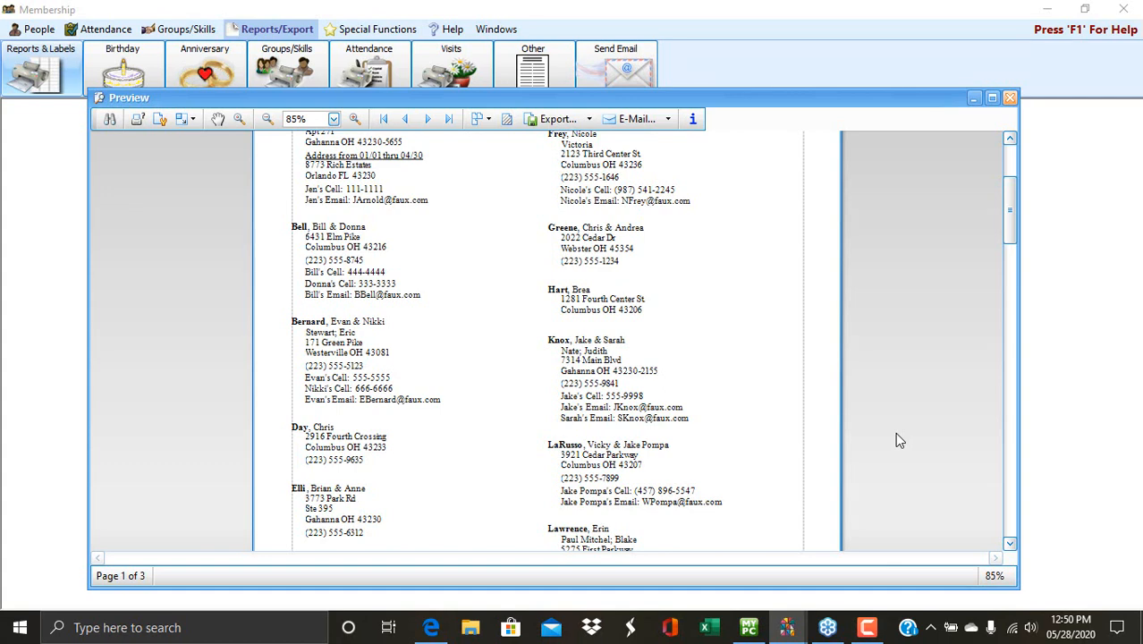
{"action": "left_click", "coordinate": [1014, 99]}
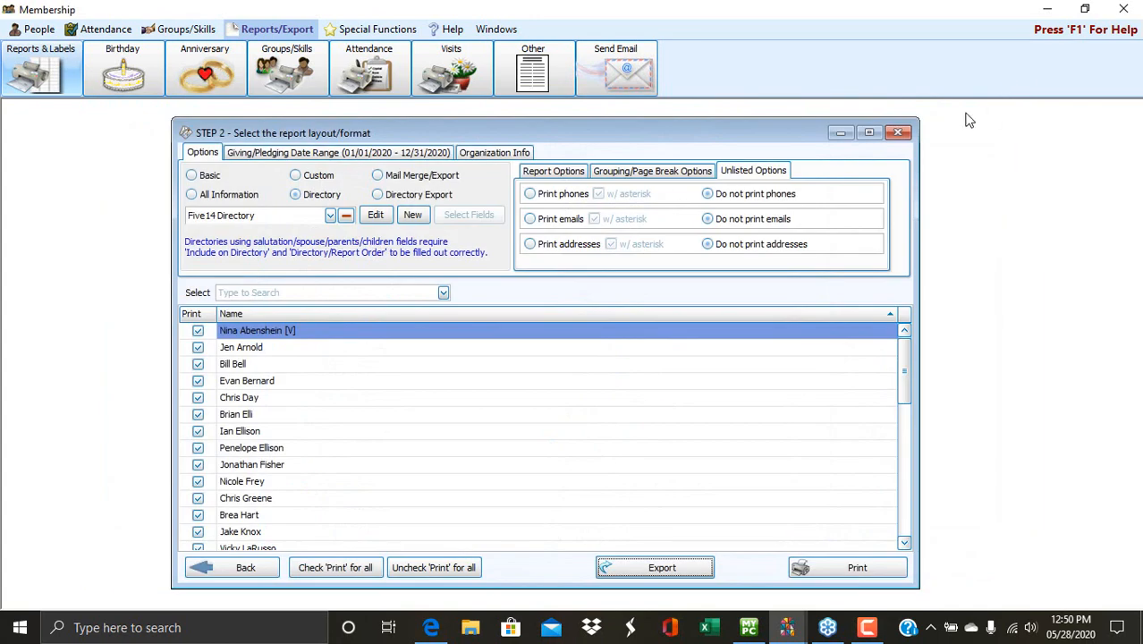
Close the report setup, start a report again and continue to the layout selection with Members and Visitors included
{"action": "left_click", "coordinate": [898, 133]}
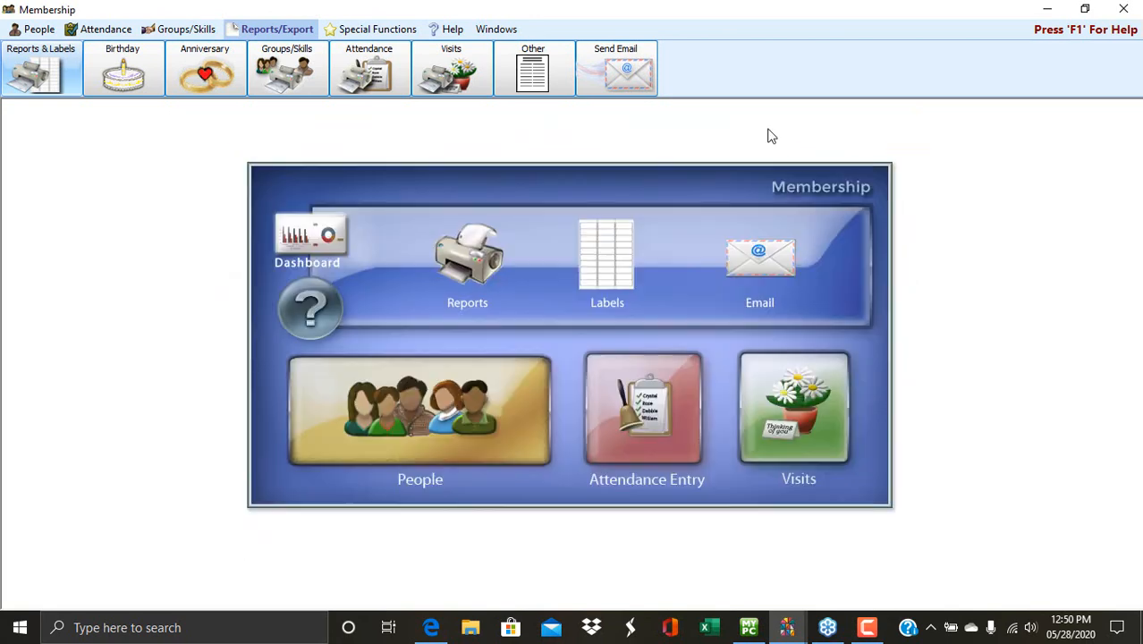
{"action": "left_click", "coordinate": [458, 275]}
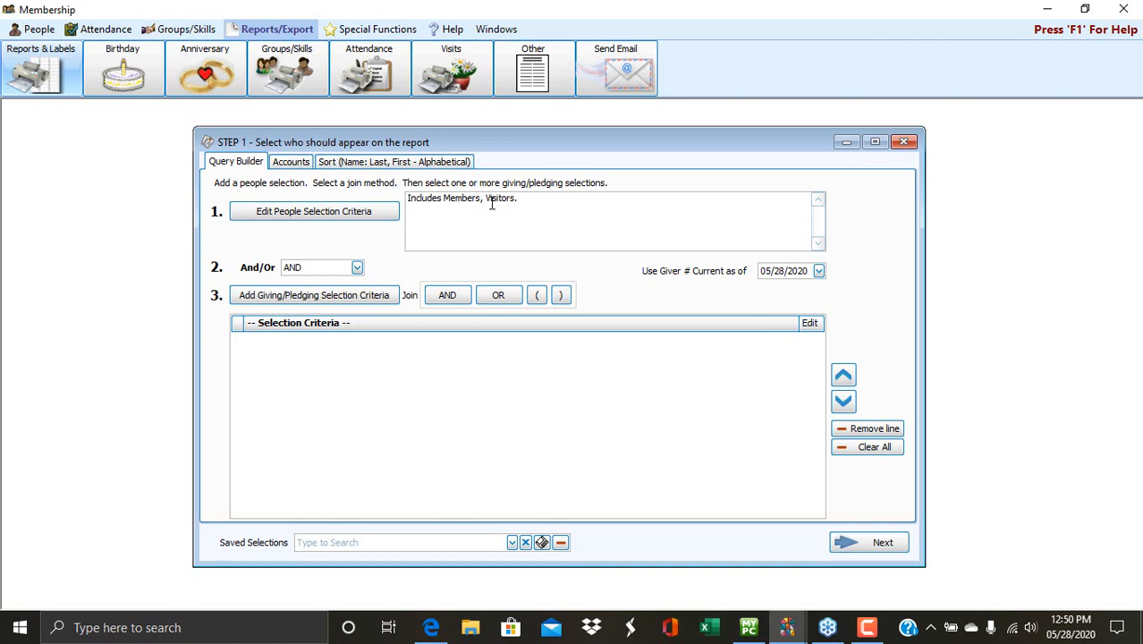
{"action": "left_click", "coordinate": [884, 546]}
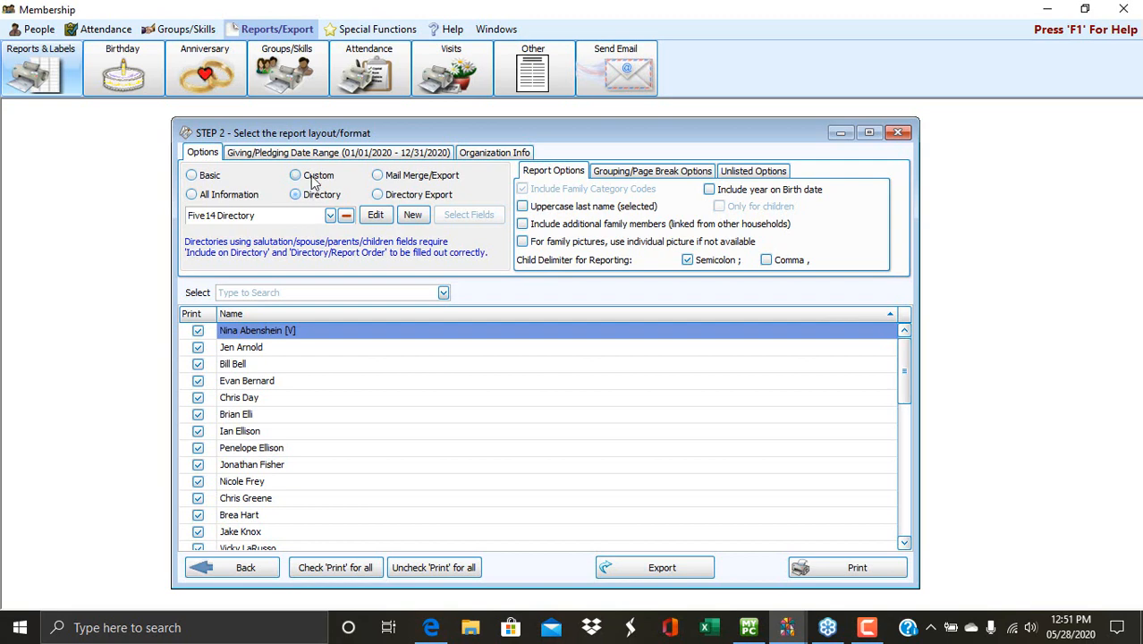
Compare who is listed under the Custom and Directory report types, ending on Custom
{"action": "left_click", "coordinate": [315, 176]}
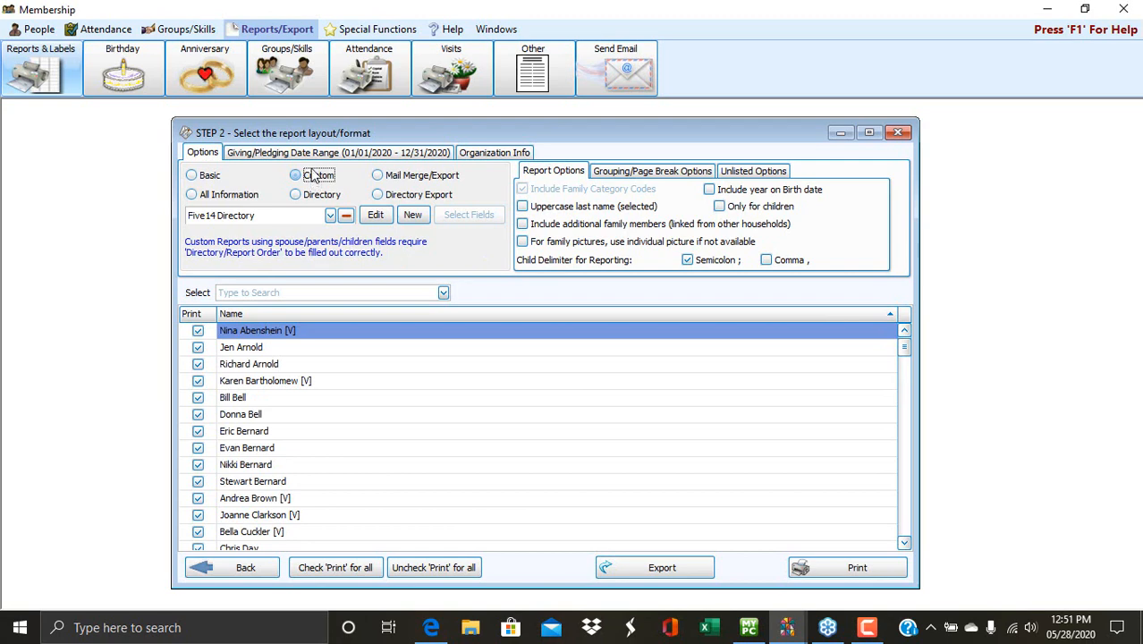
{"action": "left_click", "coordinate": [313, 196]}
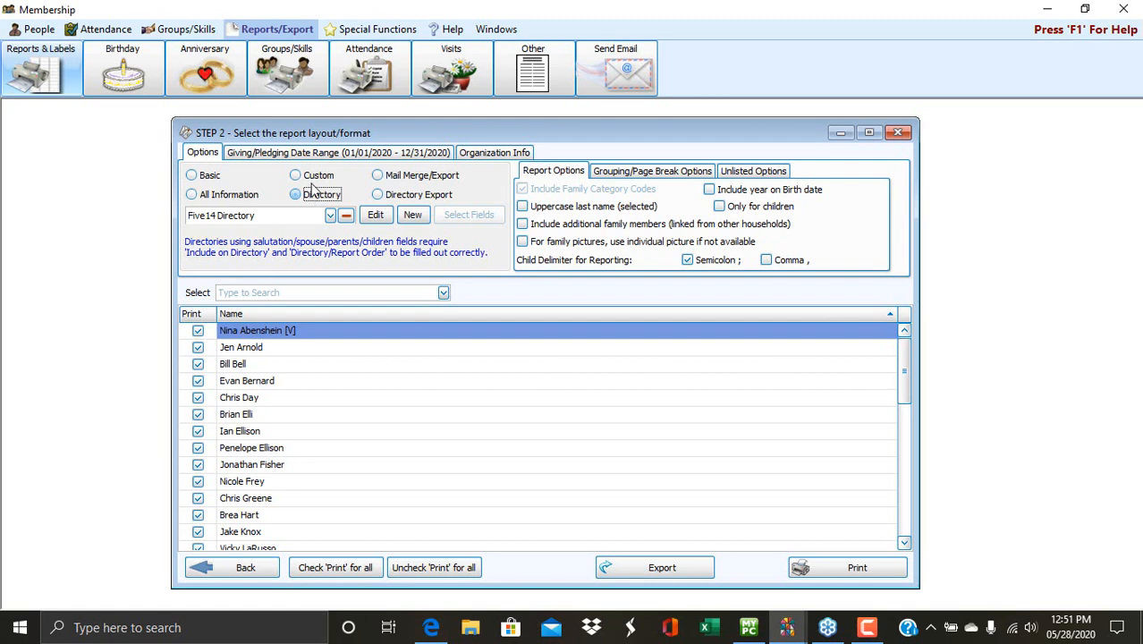
{"action": "left_click", "coordinate": [313, 178]}
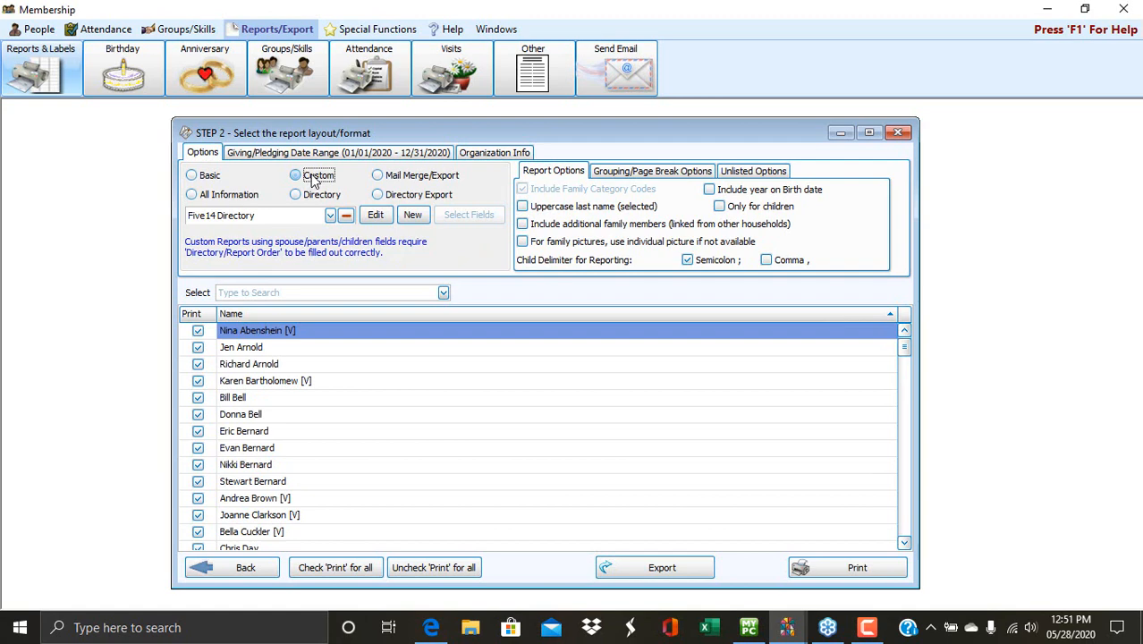
Create a blank custom report named "Five14 Custom" on portrait Letter paper
{"action": "left_click", "coordinate": [411, 218]}
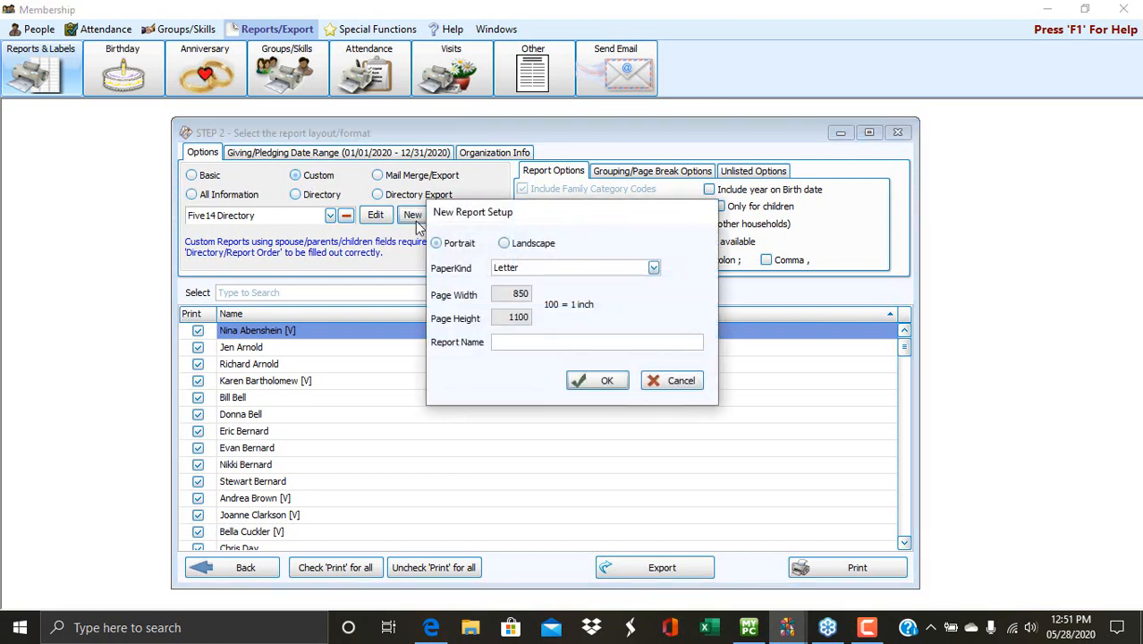
{"action": "type", "text": "Five14 Custom"}
{"action": "left_click", "coordinate": [621, 387]}
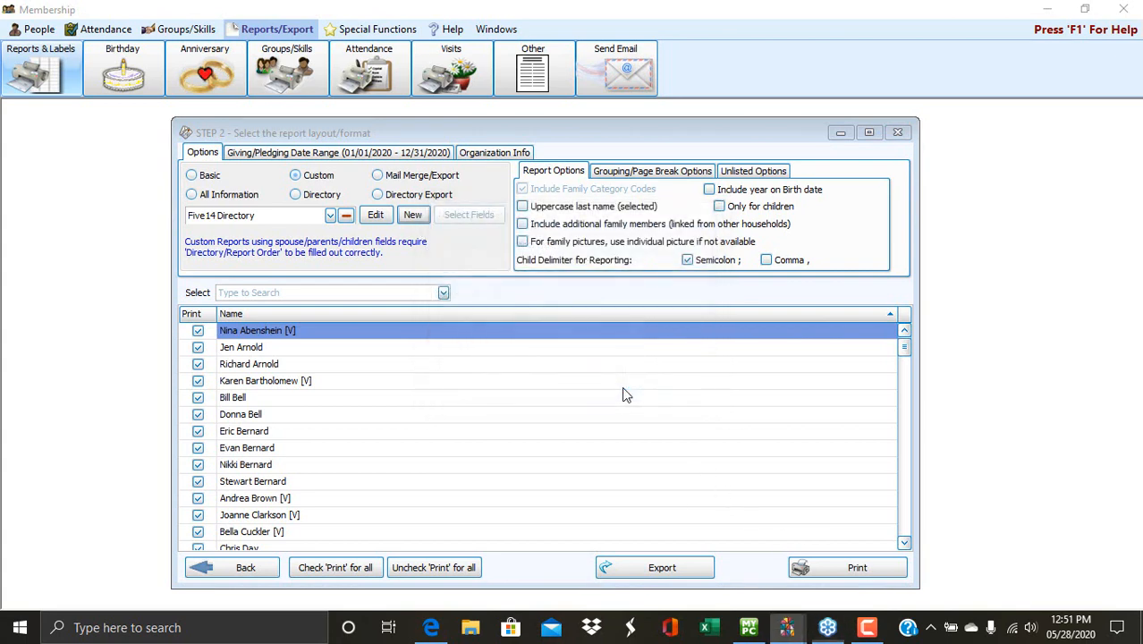
{"action": "scroll", "coordinate": [596, 374], "scroll_direction": "down", "scroll_amount": 2}
{"action": "scroll", "coordinate": [597, 374], "scroll_direction": "up", "scroll_amount": 2}
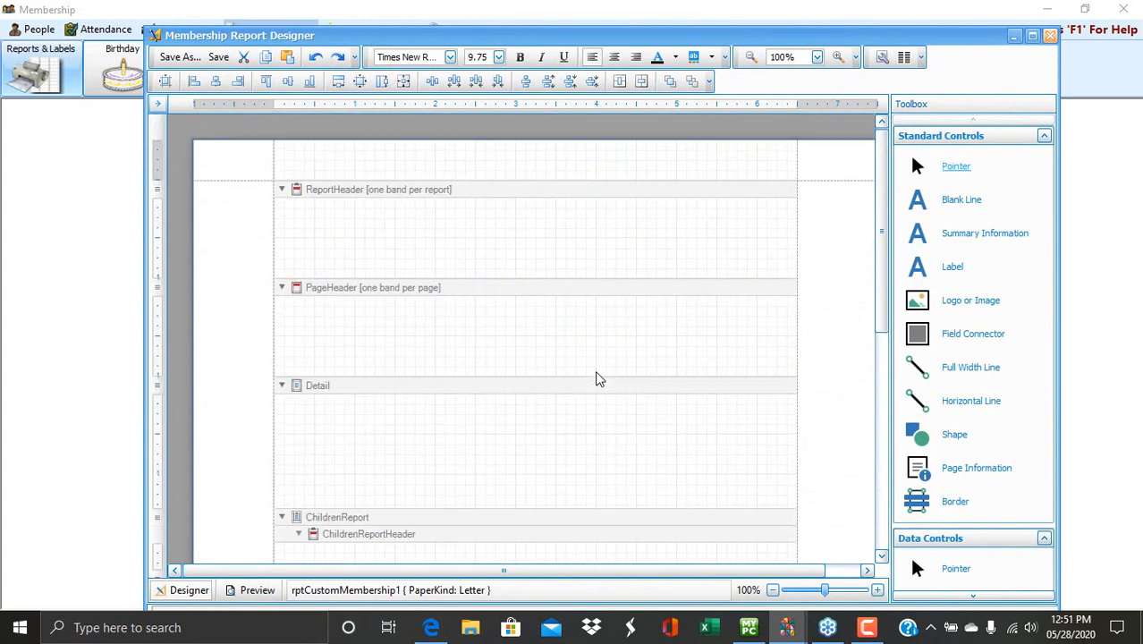
Look over the empty bands of the custom report and close the designer without saving the layout
{"action": "scroll", "coordinate": [598, 379], "scroll_direction": "down", "scroll_amount": 1}
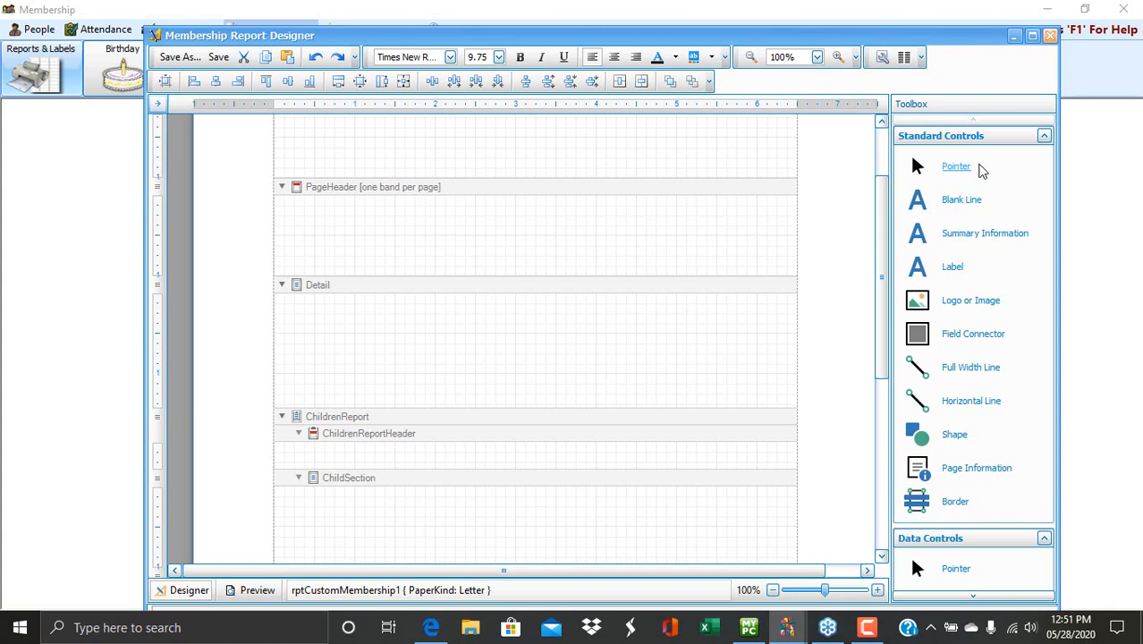
{"action": "scroll", "coordinate": [972, 435], "scroll_direction": "down", "scroll_amount": 1}
{"action": "scroll", "coordinate": [970, 462], "scroll_direction": "up", "scroll_amount": 1}
{"action": "left_click", "coordinate": [1051, 38]}
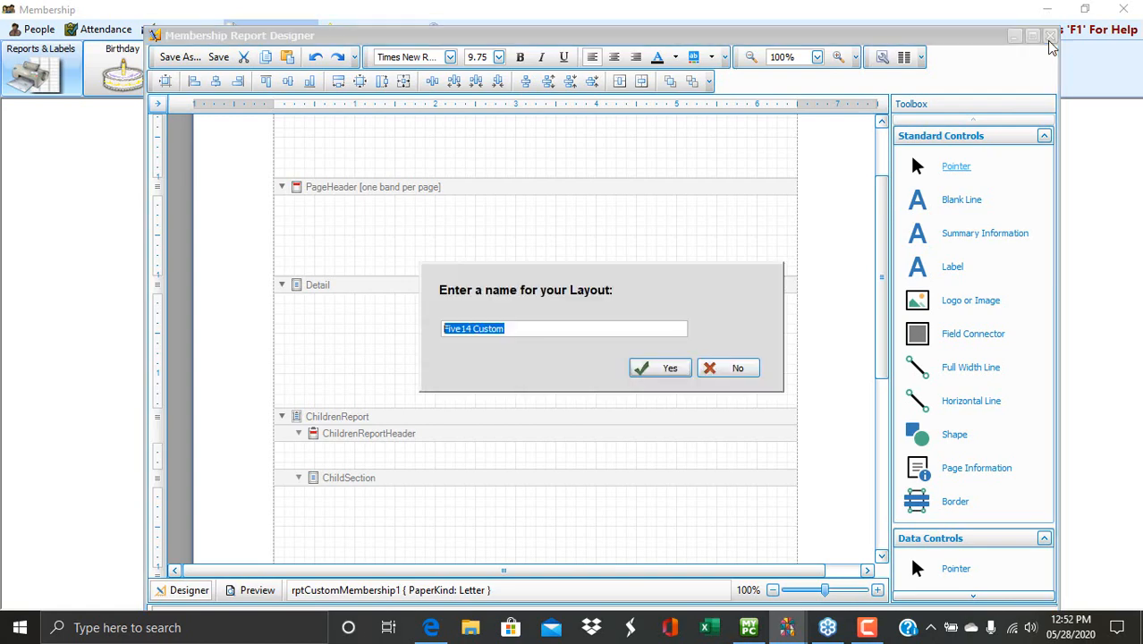
{"action": "left_click", "coordinate": [730, 373]}
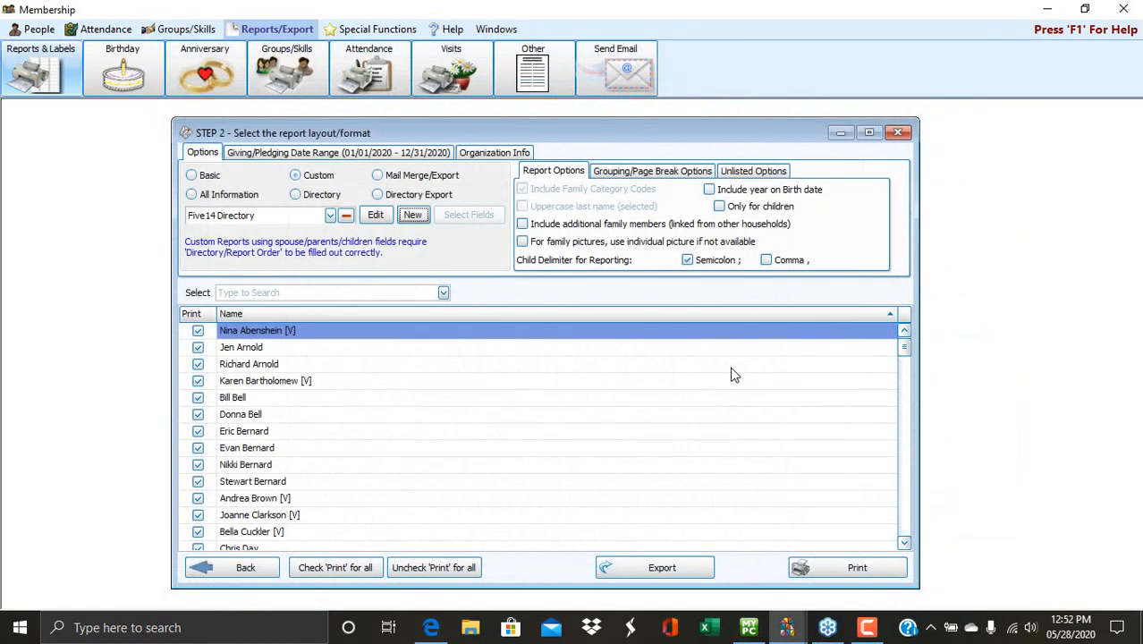
Create a new directory export named "Five14 Export for" followed by the person's first name
{"action": "left_click", "coordinate": [431, 198]}
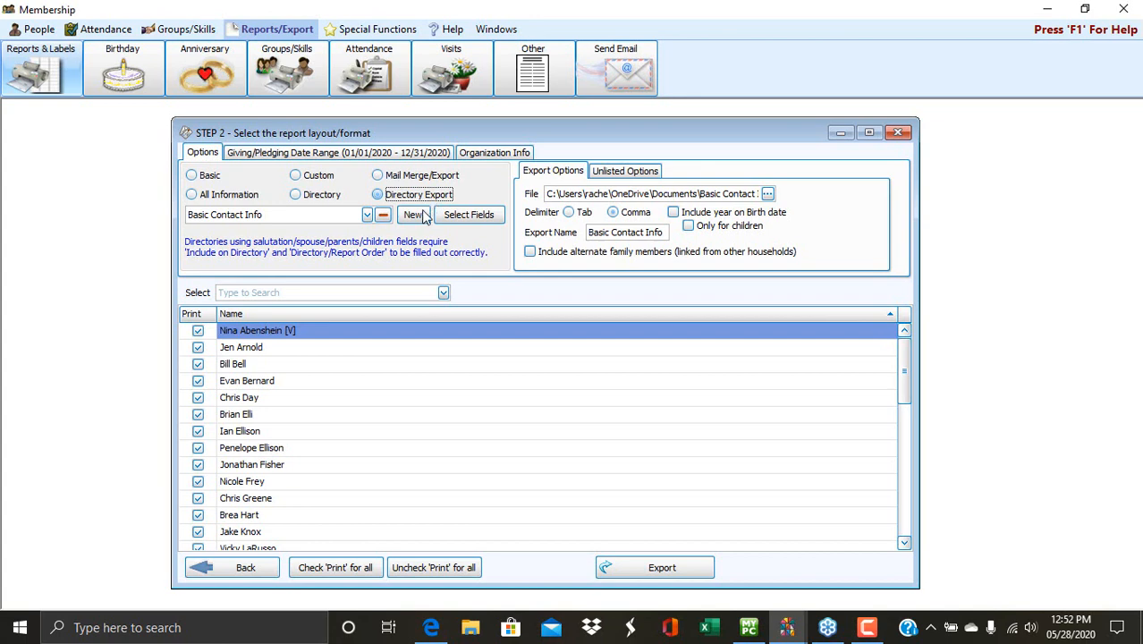
{"action": "left_click", "coordinate": [413, 215]}
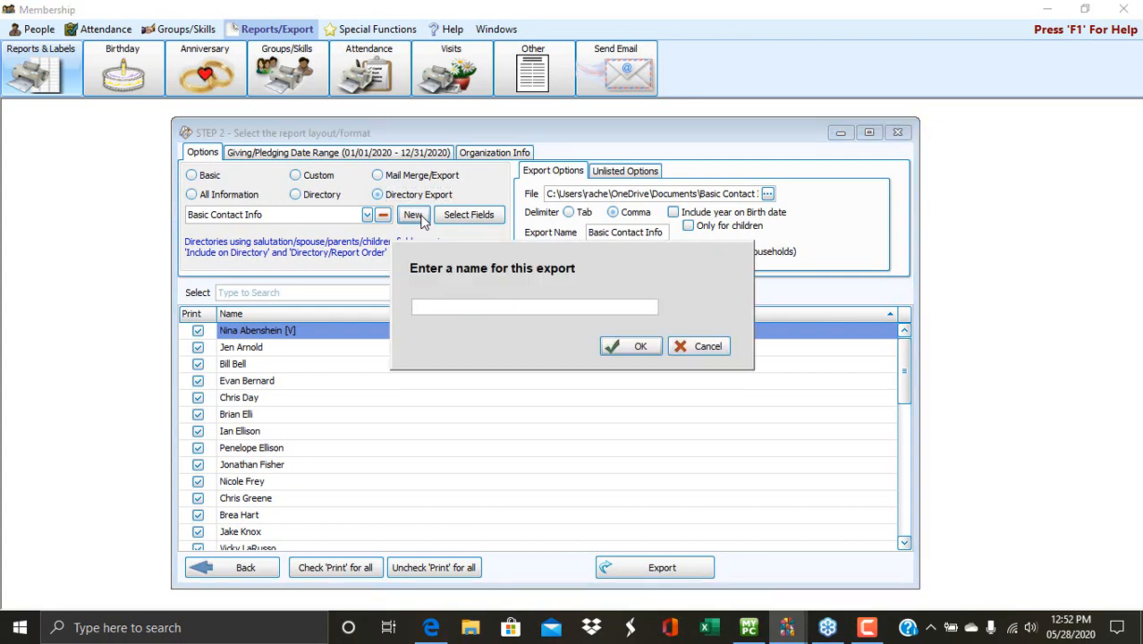
{"action": "type", "text": "Five14 Export for Rachel"}
{"action": "left_click", "coordinate": [636, 347]}
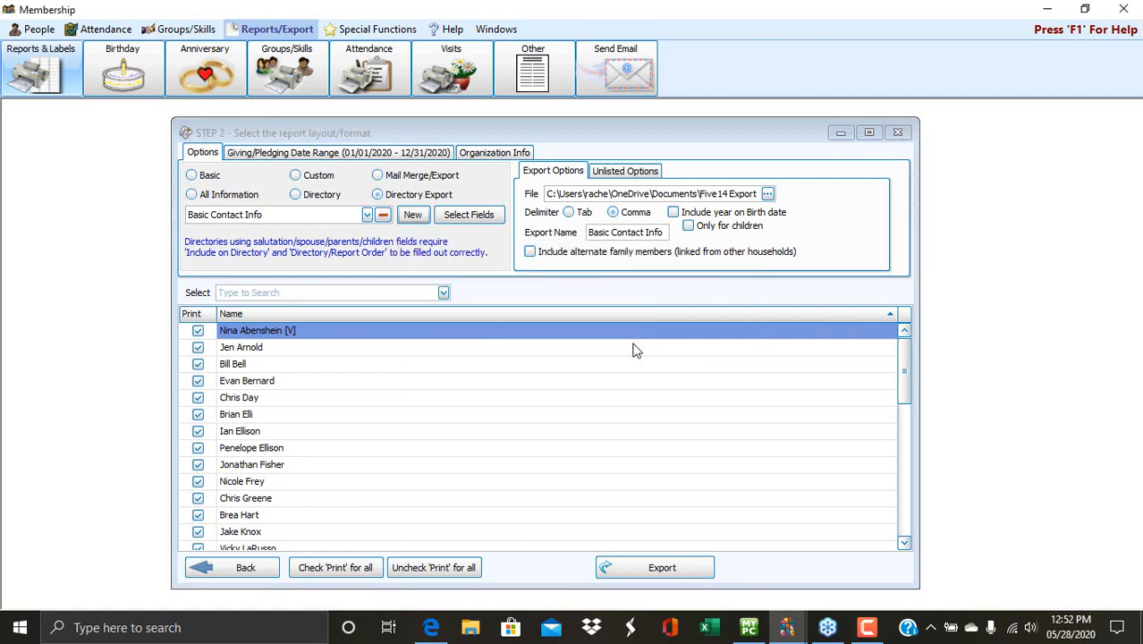
Remove the Work Phone column from the export's visible columns and add the Cell phone column instead
{"action": "left_click_drag", "start_coordinate": [583, 367], "coordinate": [612, 177]}
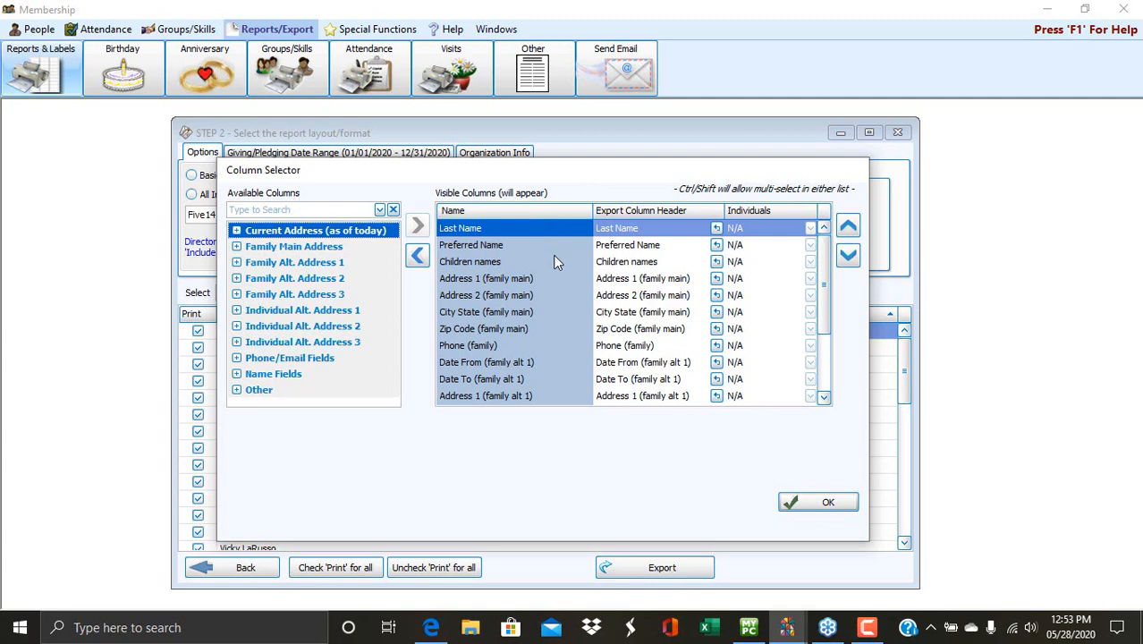
{"action": "left_click_drag", "start_coordinate": [830, 269], "coordinate": [826, 346]}
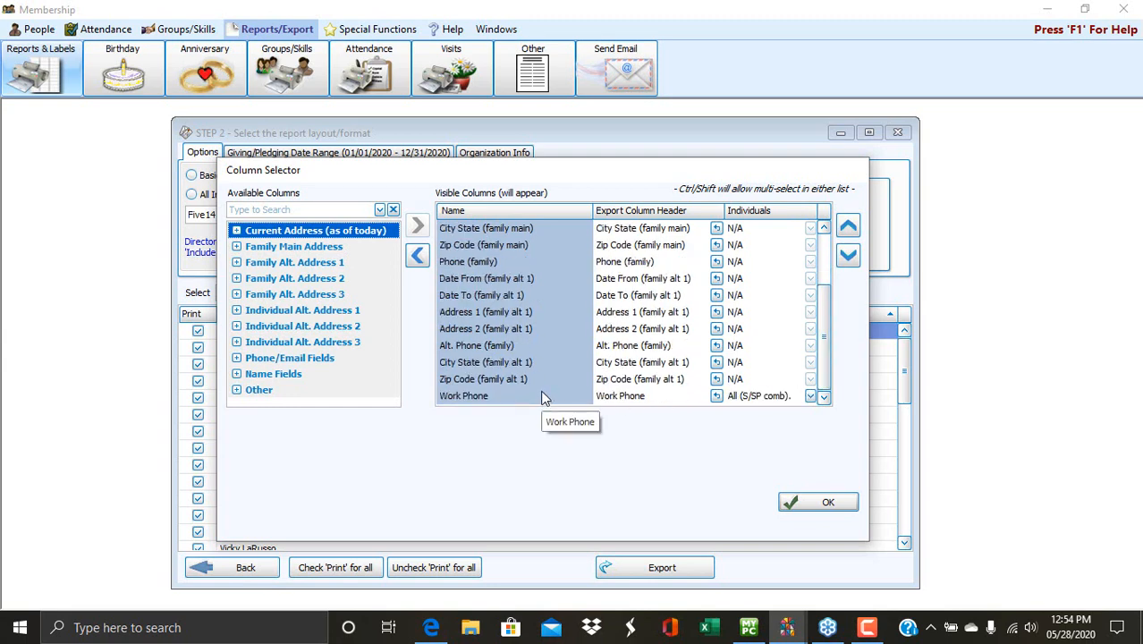
{"action": "left_click", "coordinate": [484, 398]}
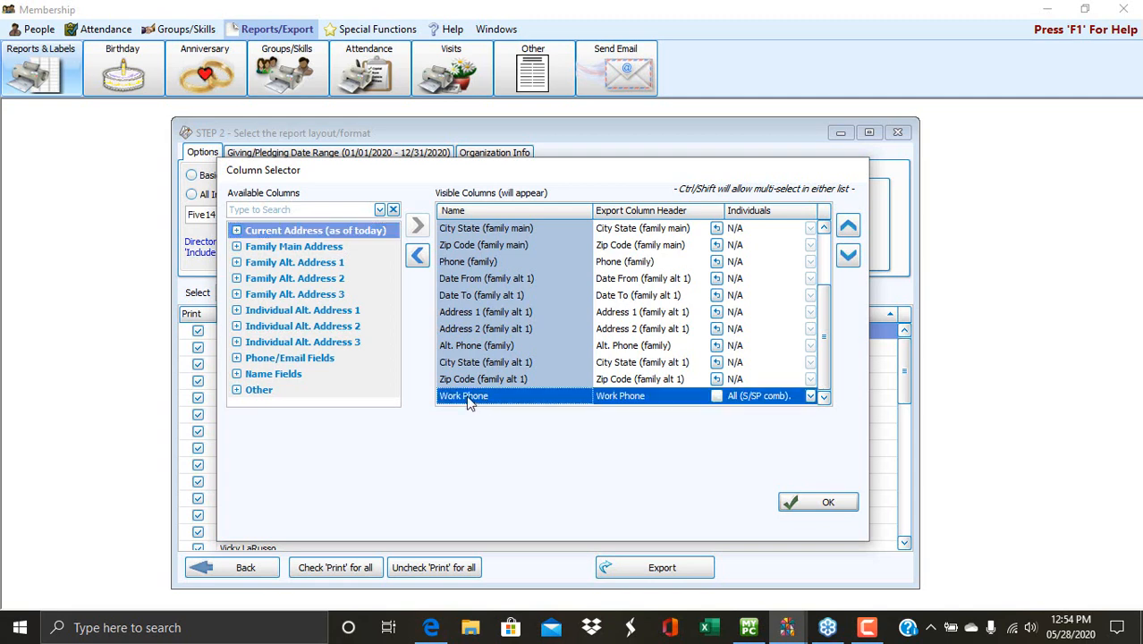
{"action": "left_click", "coordinate": [418, 257]}
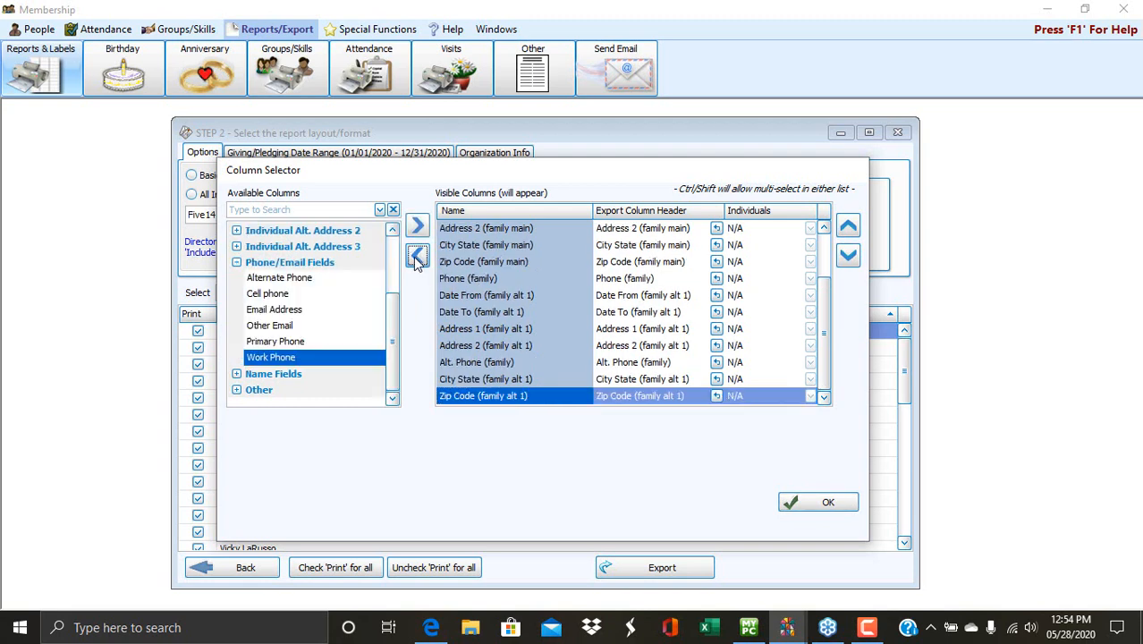
{"action": "left_click", "coordinate": [274, 294]}
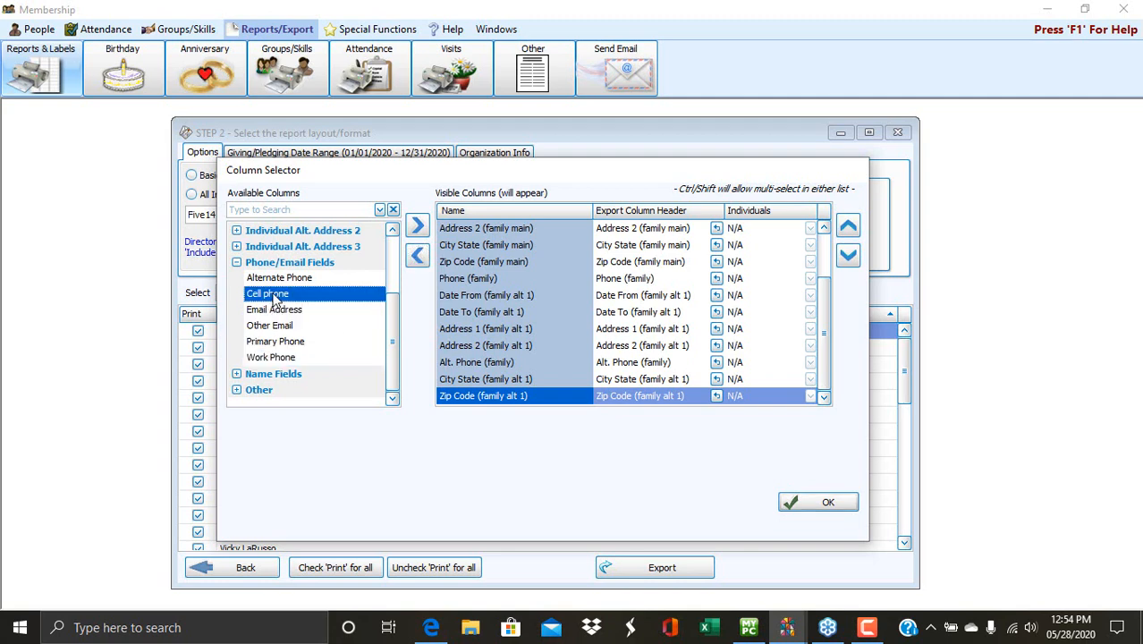
{"action": "left_click", "coordinate": [416, 225]}
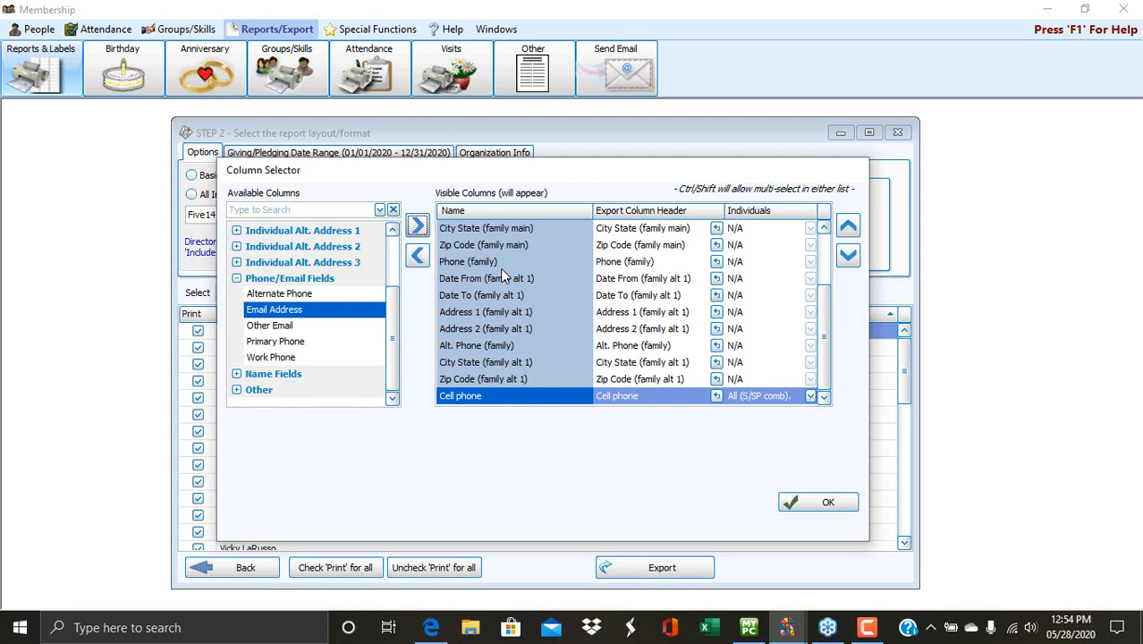
Add the Email Address column, keep Cell phone's individuals on All (Selected & Spouse/Partner Combined When Same), and accept the column selection
{"action": "left_click", "coordinate": [418, 227]}
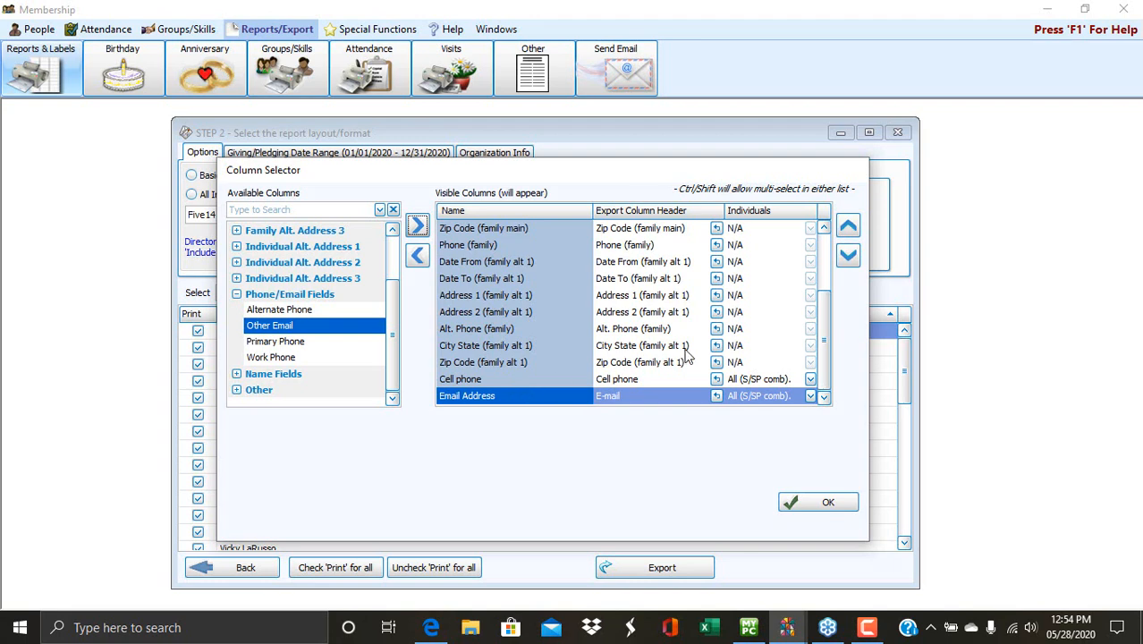
{"action": "left_click", "coordinate": [824, 354]}
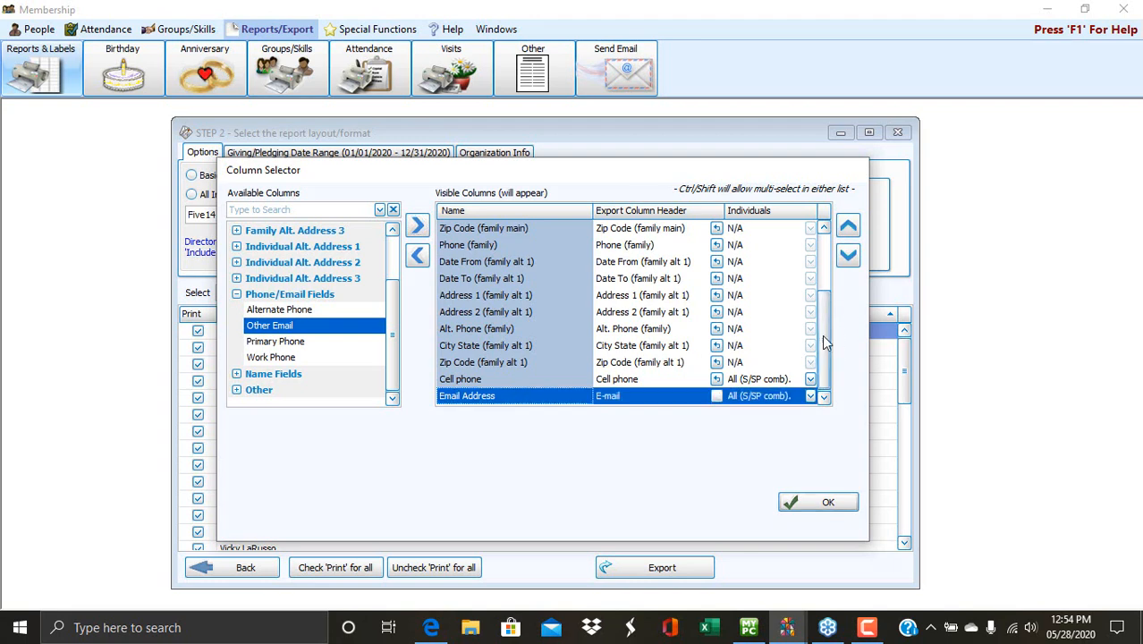
{"action": "mouse_move", "coordinate": [823, 336]}
{"action": "left_mouse_down"}
{"action": "mouse_move", "coordinate": [820, 231]}
{"action": "mouse_move", "coordinate": [814, 355]}
{"action": "left_mouse_up"}
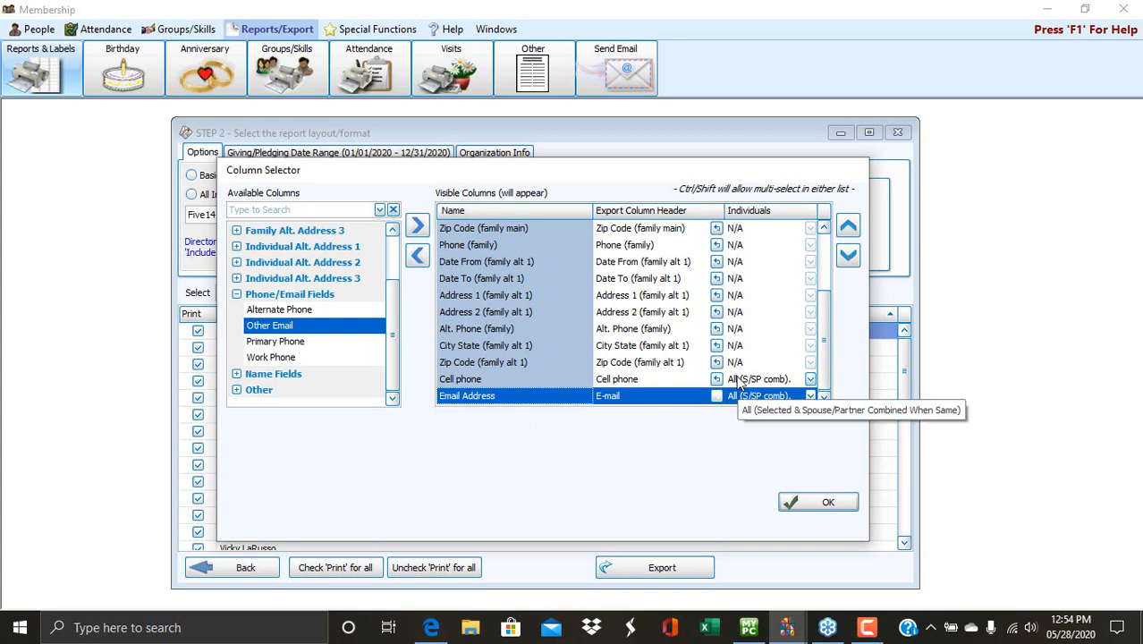
{"action": "left_click", "coordinate": [811, 381]}
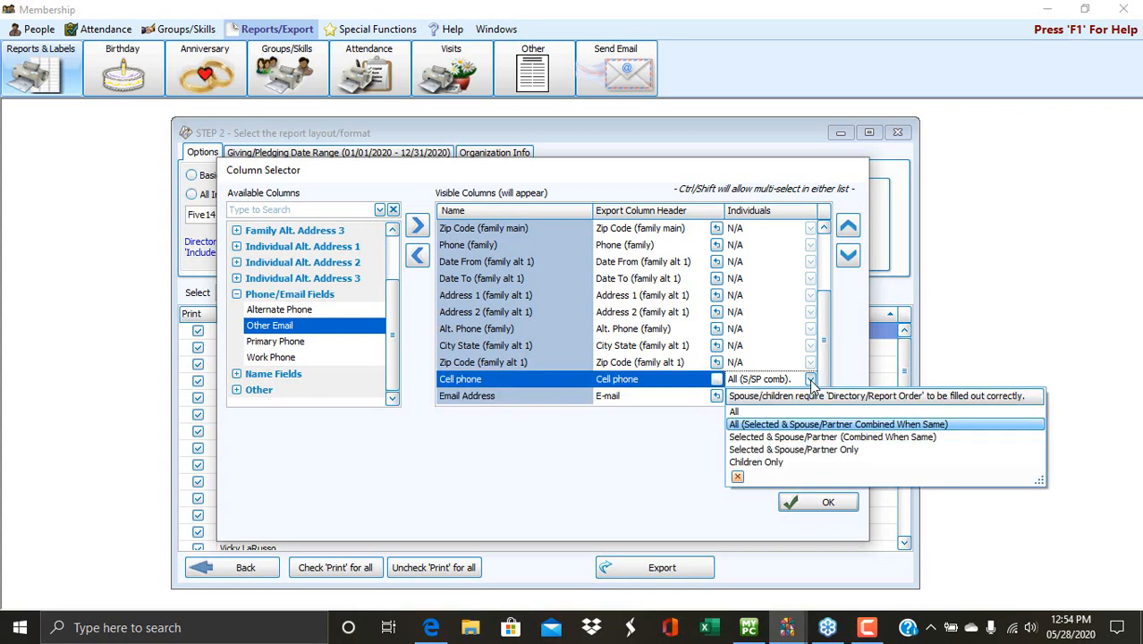
{"action": "left_click", "coordinate": [797, 426]}
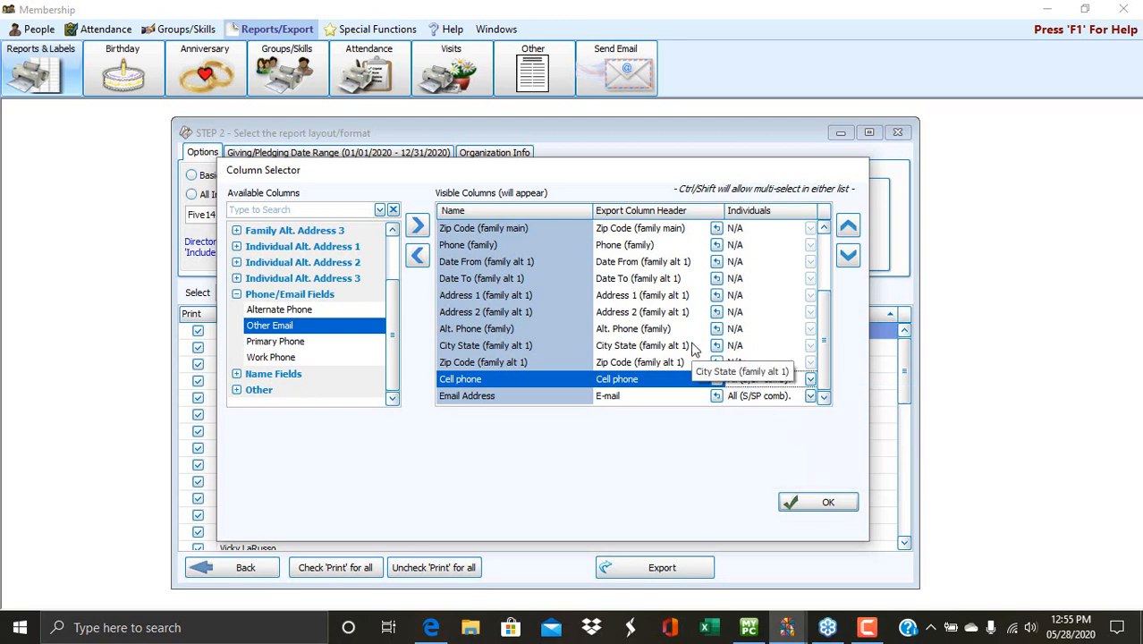
{"action": "left_click", "coordinate": [828, 503]}
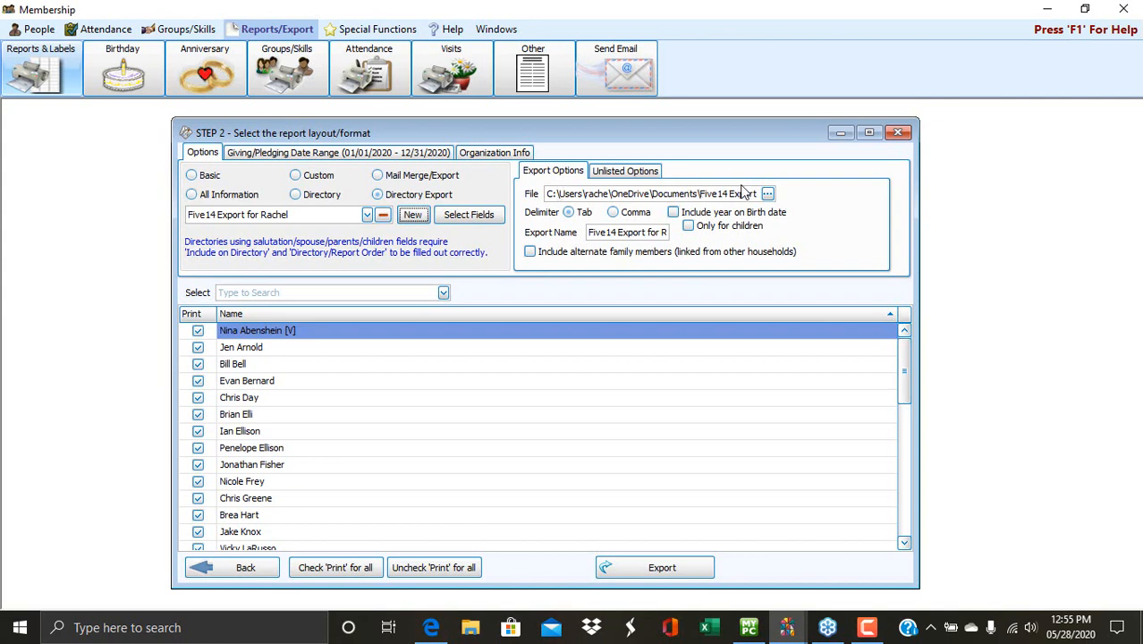
Set the export file's location to the Desktop and run the export with the Comma delimiter
{"action": "left_click", "coordinate": [771, 197]}
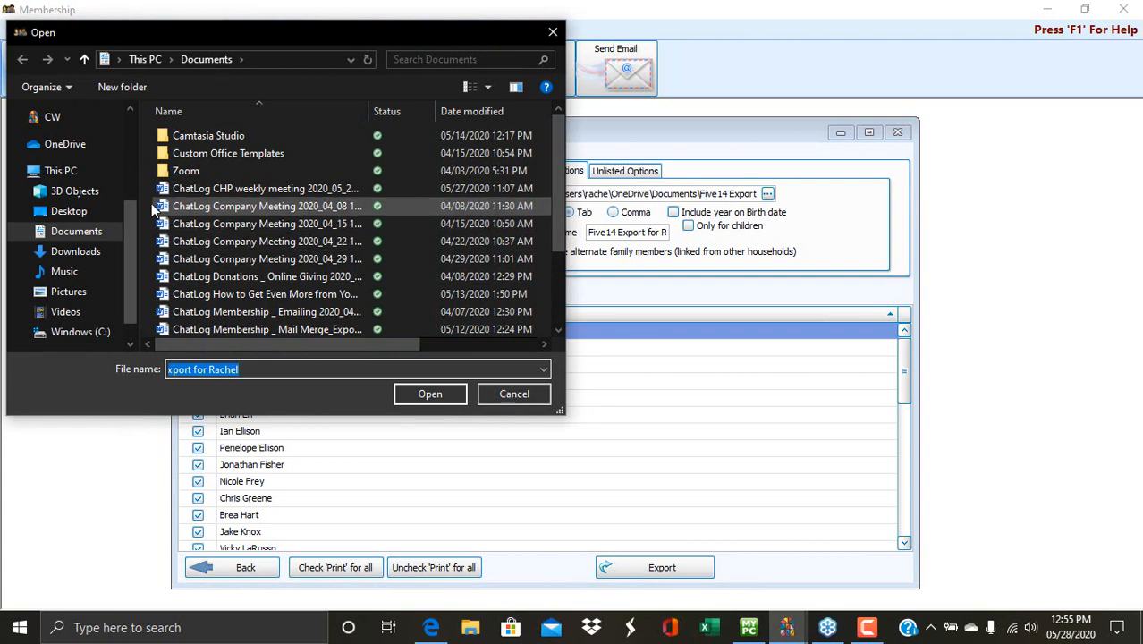
{"action": "left_click", "coordinate": [85, 214]}
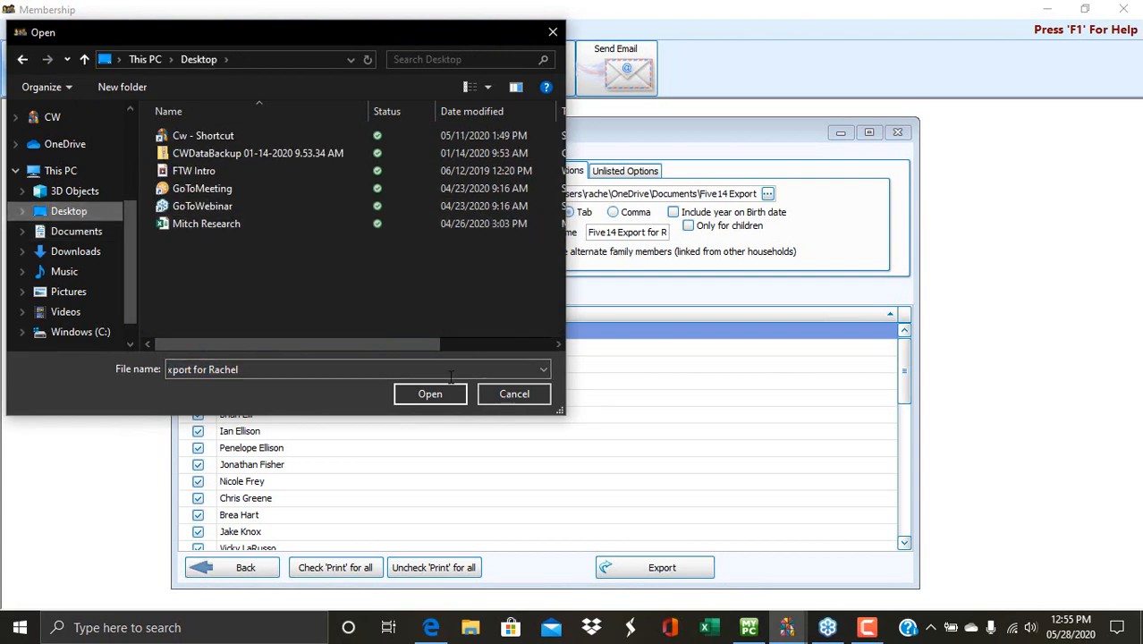
{"action": "left_click", "coordinate": [429, 394]}
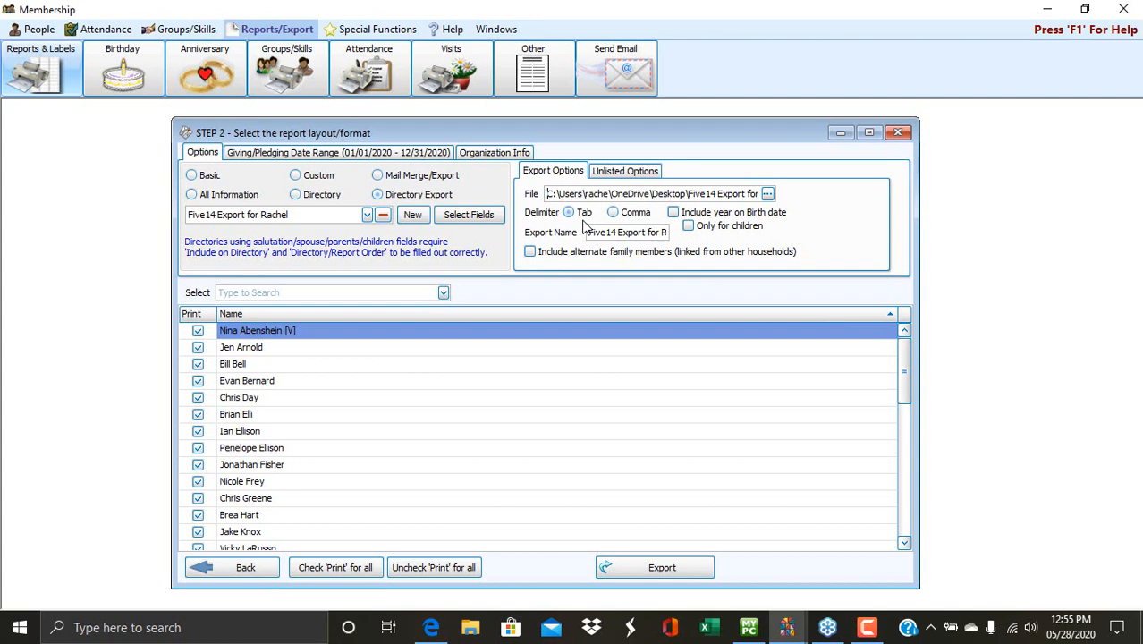
{"action": "left_click", "coordinate": [642, 214]}
{"action": "left_click", "coordinate": [673, 573]}
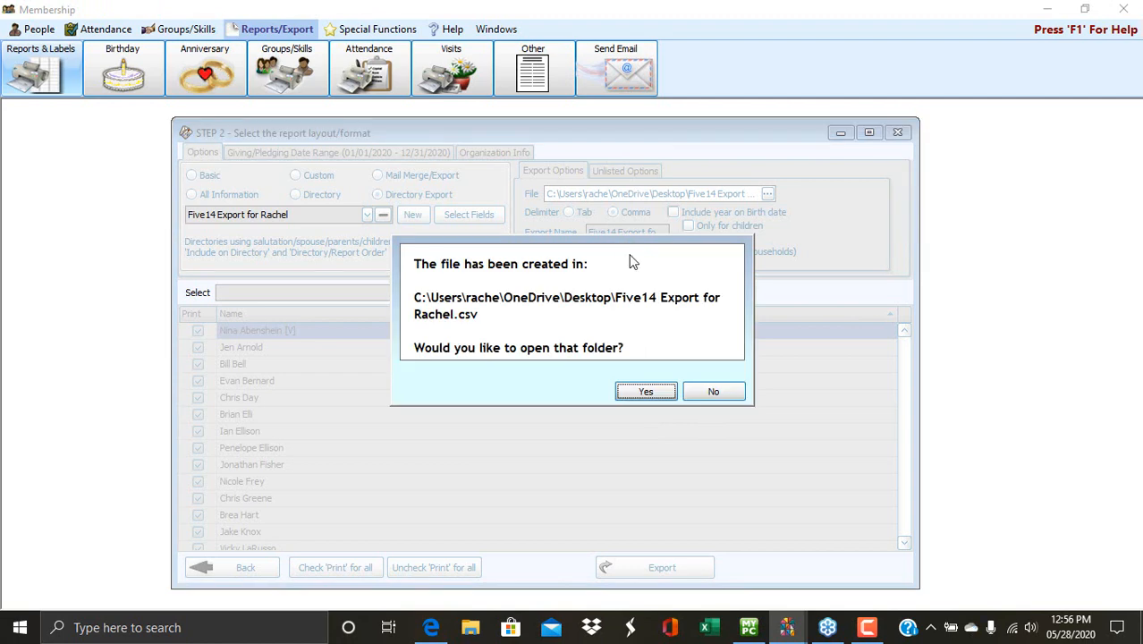
Open the exported CSV file from its Desktop folder in Excel and enlarge the workbook window
{"action": "left_click", "coordinate": [649, 395]}
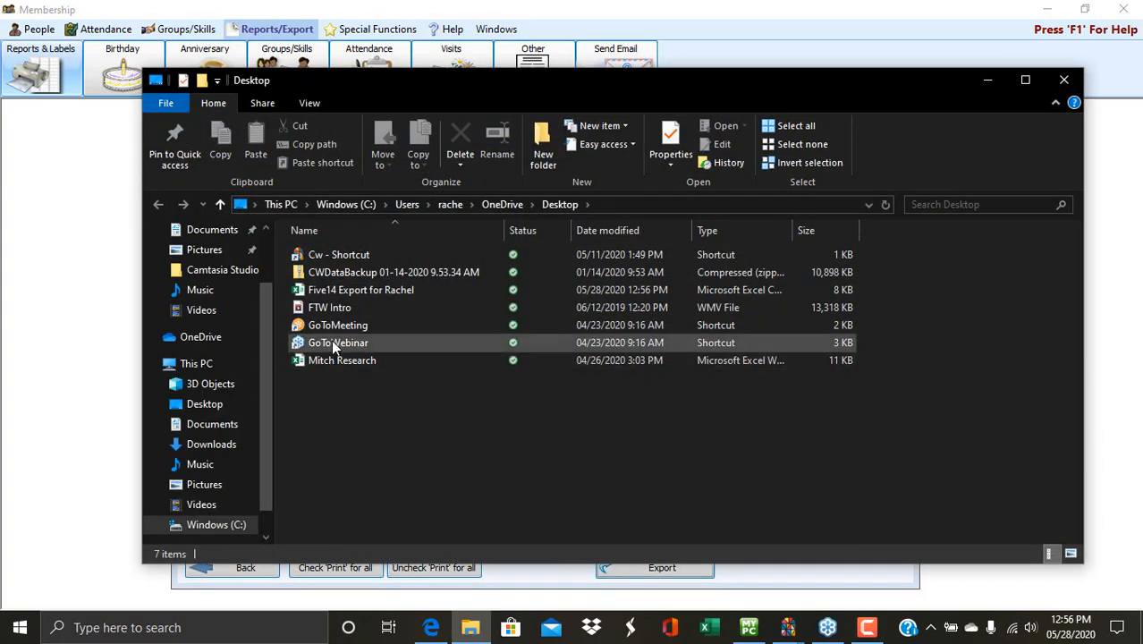
{"action": "double_click", "coordinate": [330, 289]}
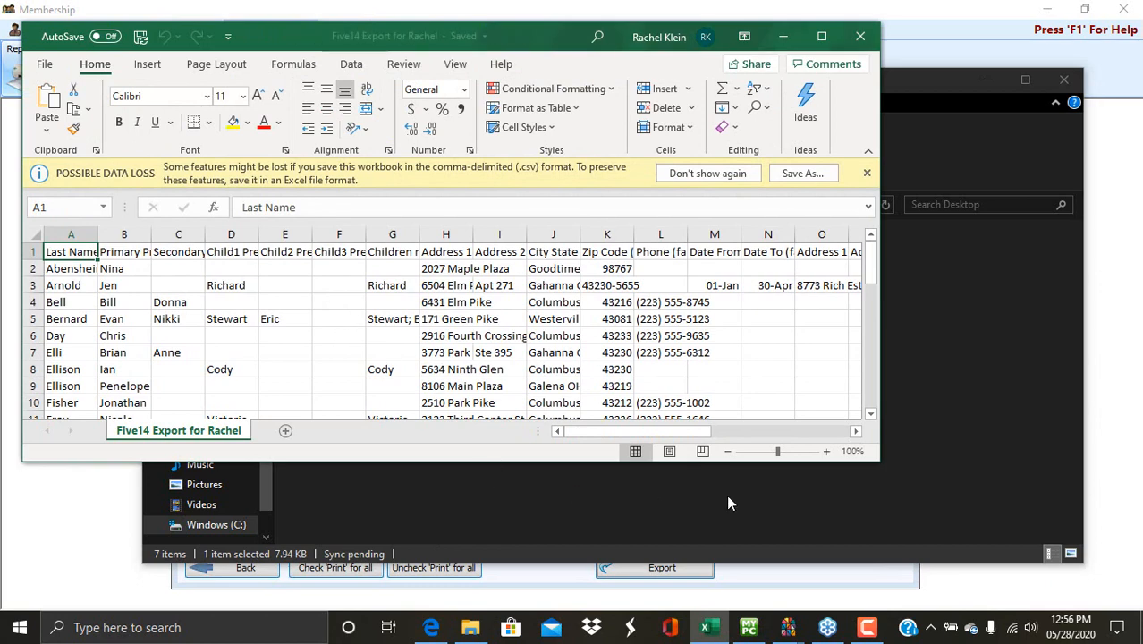
{"action": "left_click_drag", "start_coordinate": [879, 460], "coordinate": [1000, 579]}
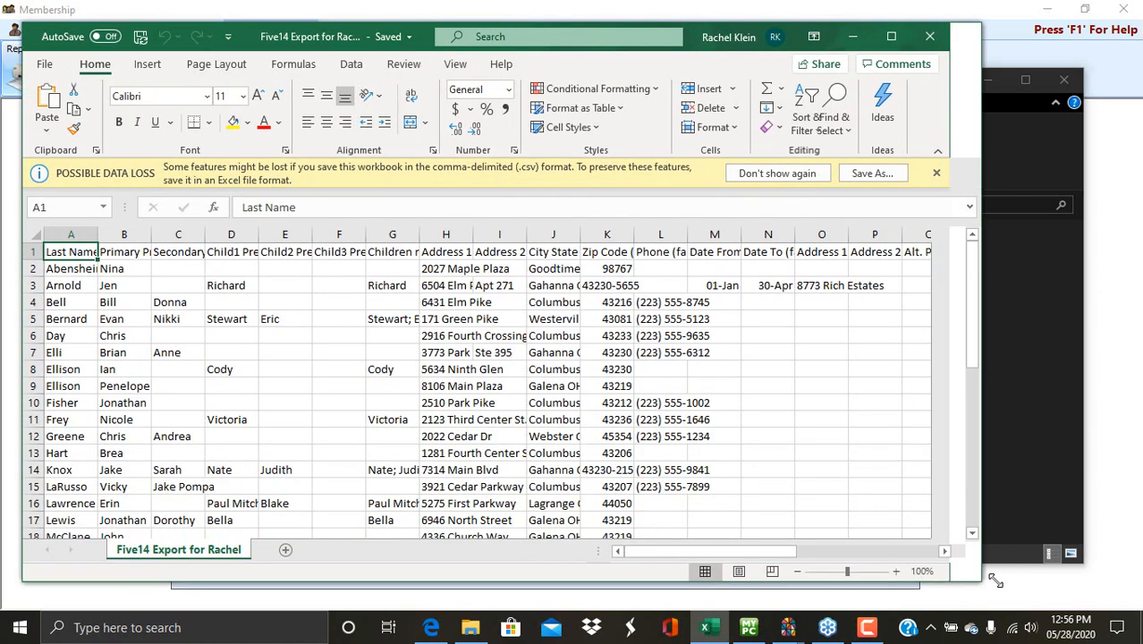